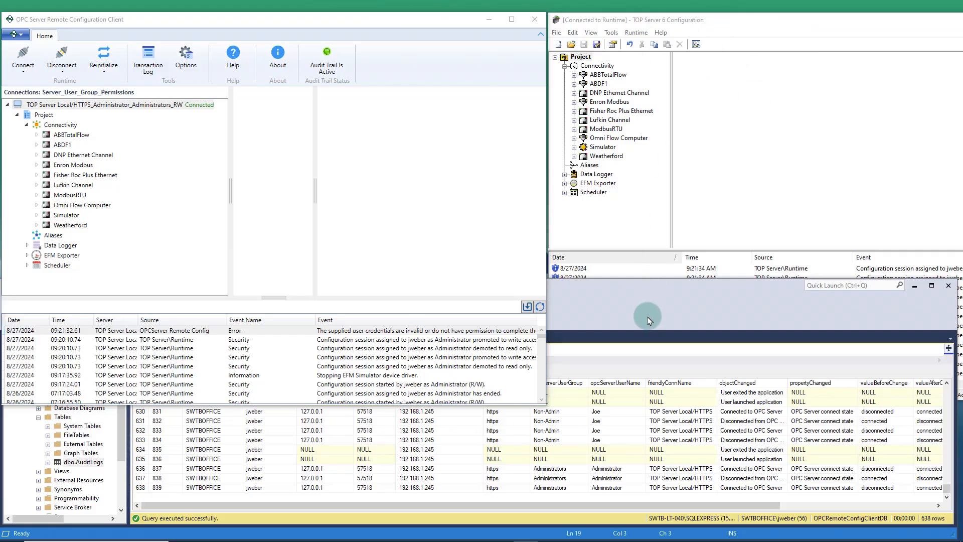
Bring the TOP Server 6 Configuration window to the front beside the remote configuration client
left_click(736, 22)
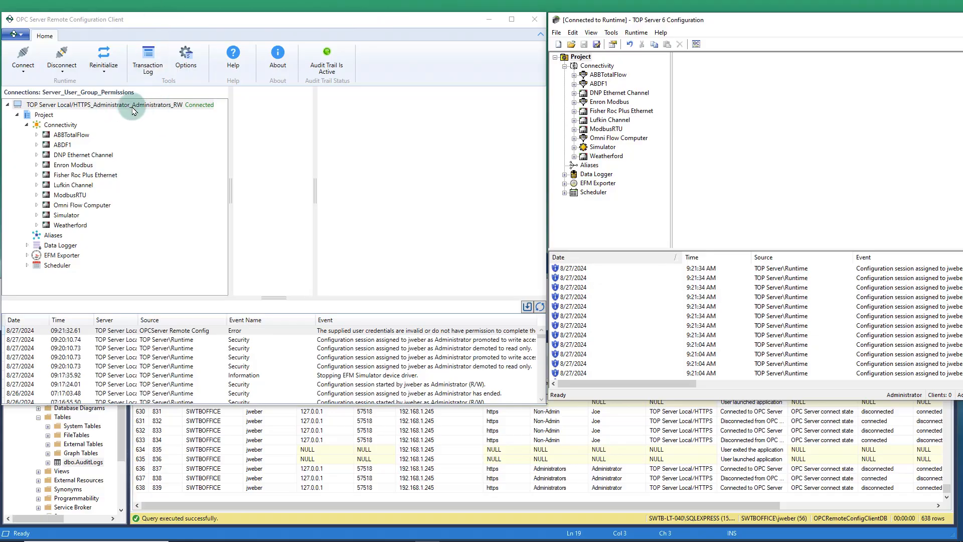
mouse_move(178, 108)
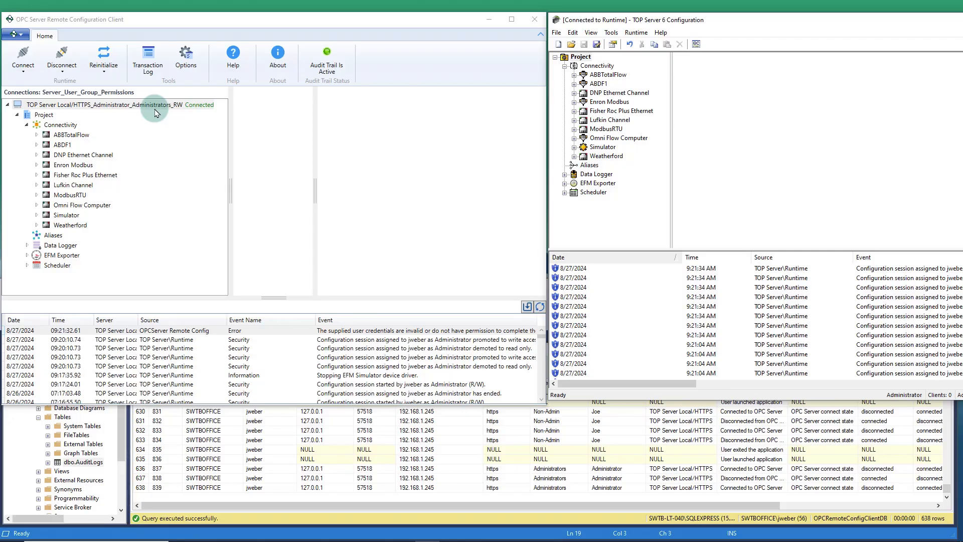
Examine the stored connection settings of KEPServer Local/HTTPS and KEPServer Local/HTTP in the remote configuration client
left_click(23, 58)
left_click(124, 84)
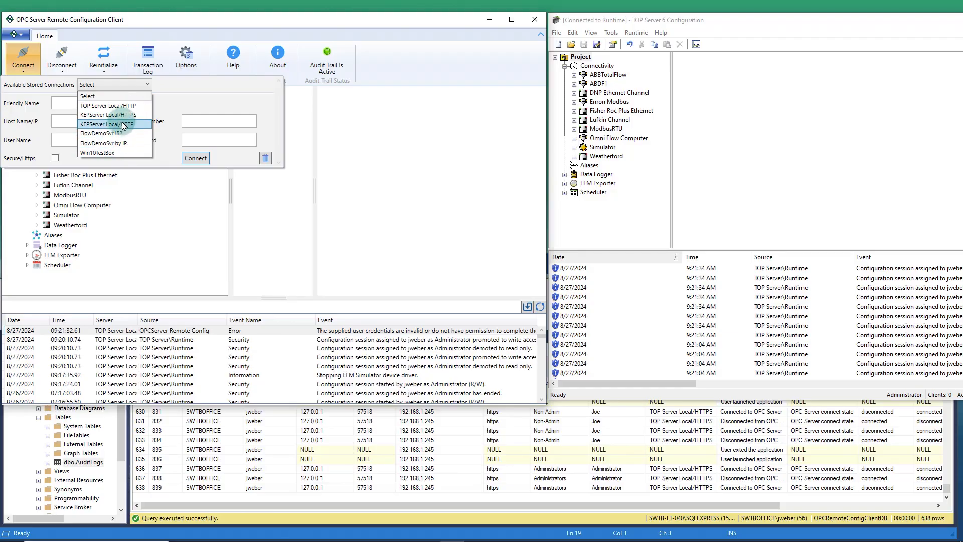
left_click(122, 114)
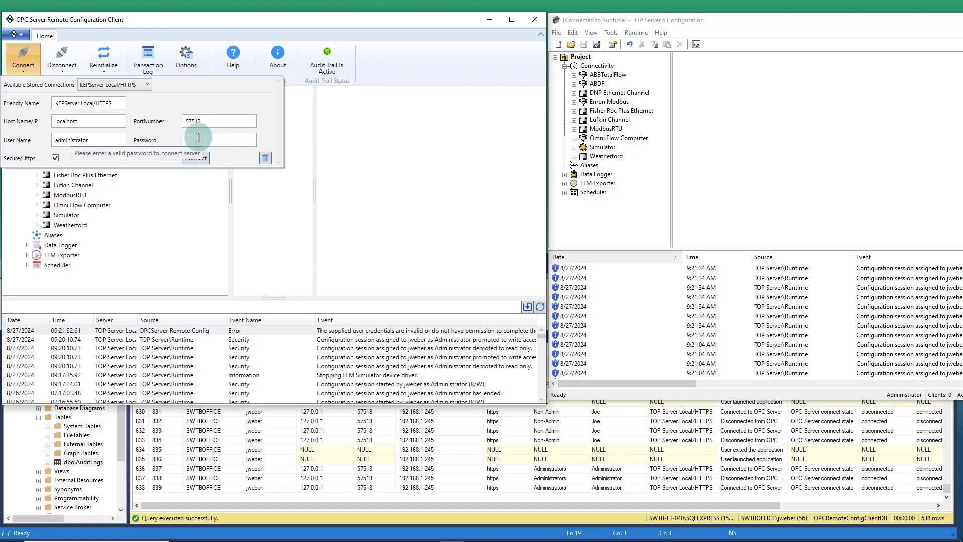
left_click(122, 85)
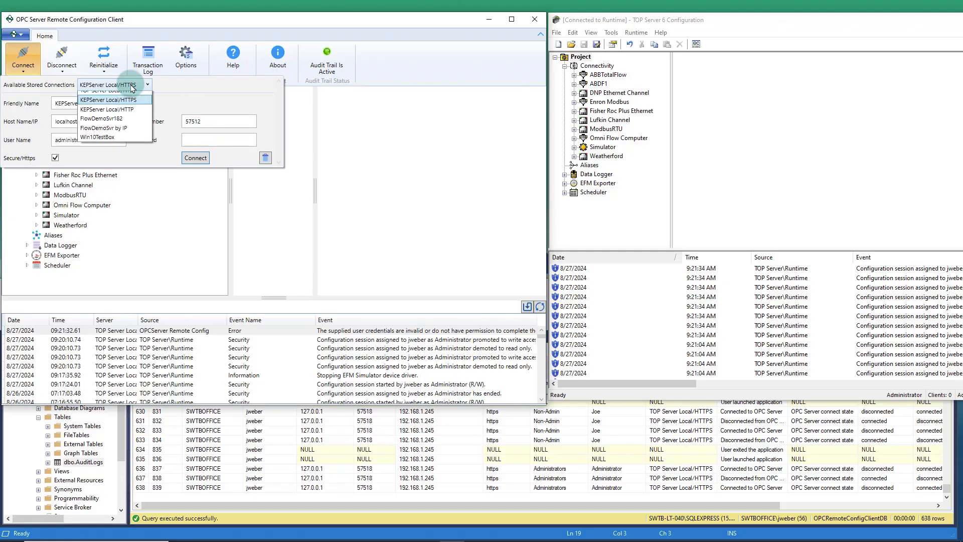
left_click(117, 124)
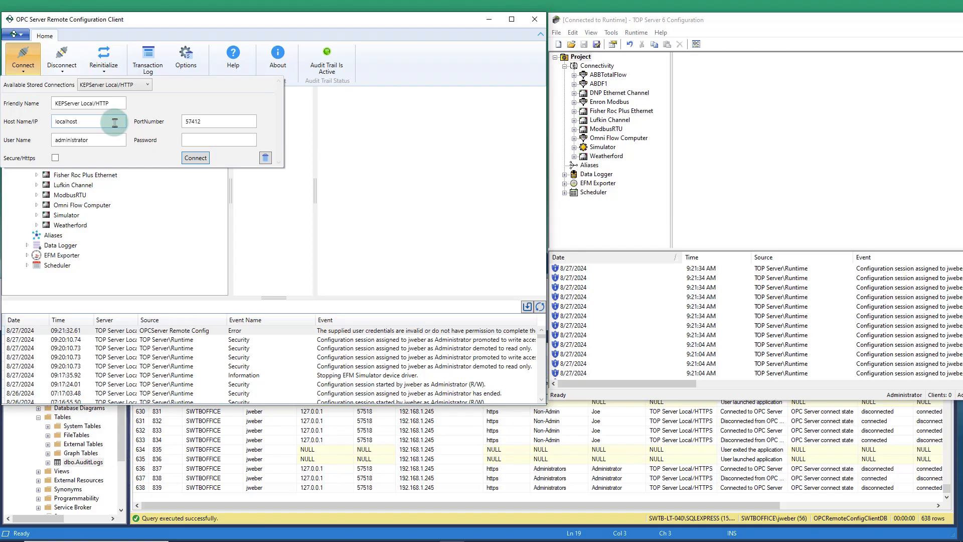
left_click(124, 85)
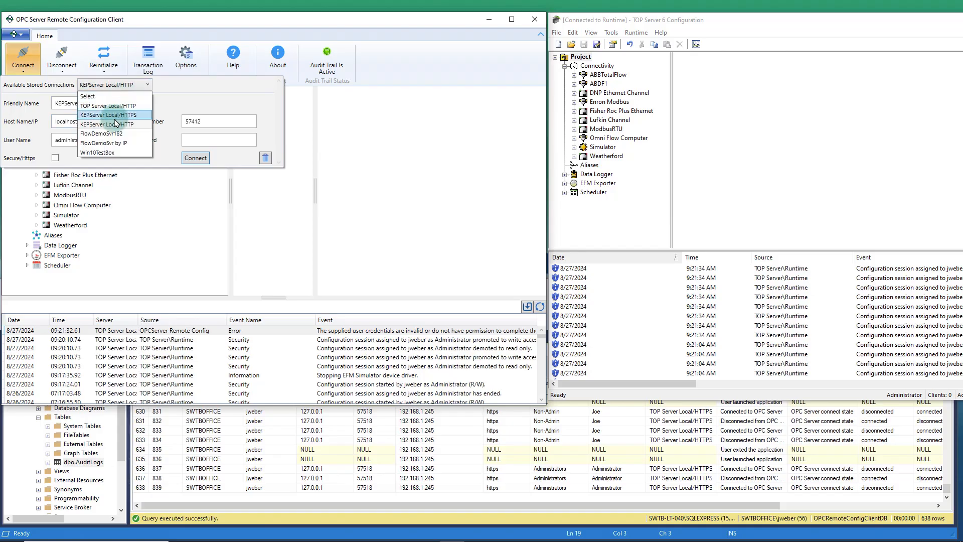
left_click(115, 116)
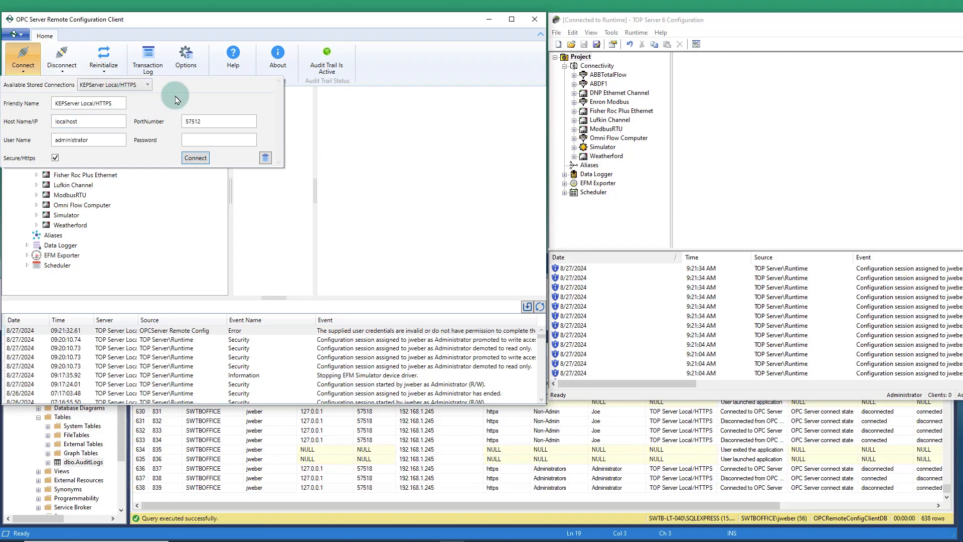
left_click(124, 20)
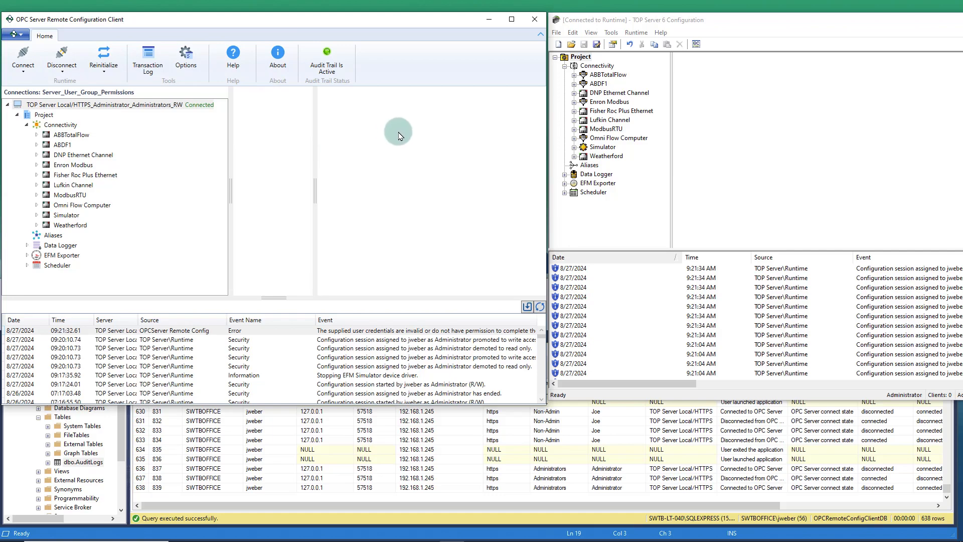
left_click(24, 60)
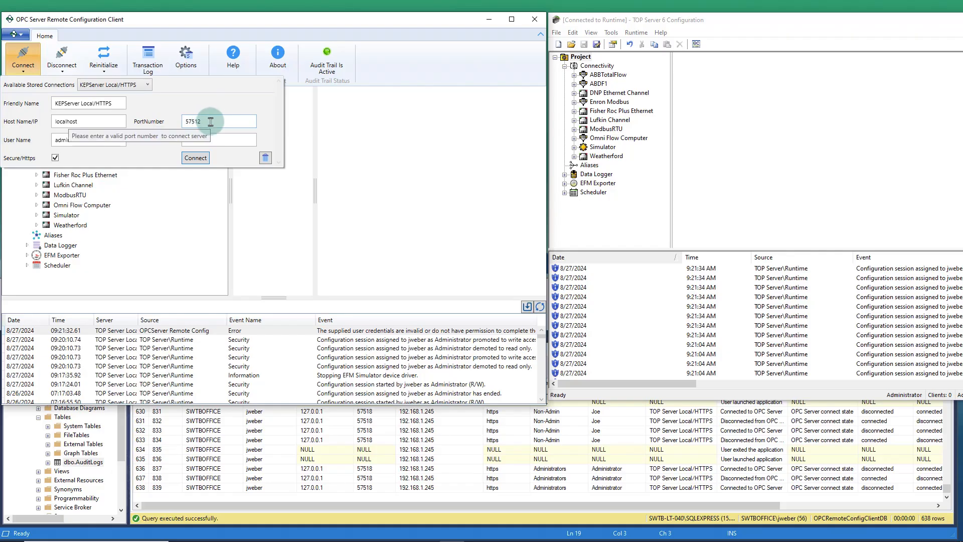
left_click(180, 29)
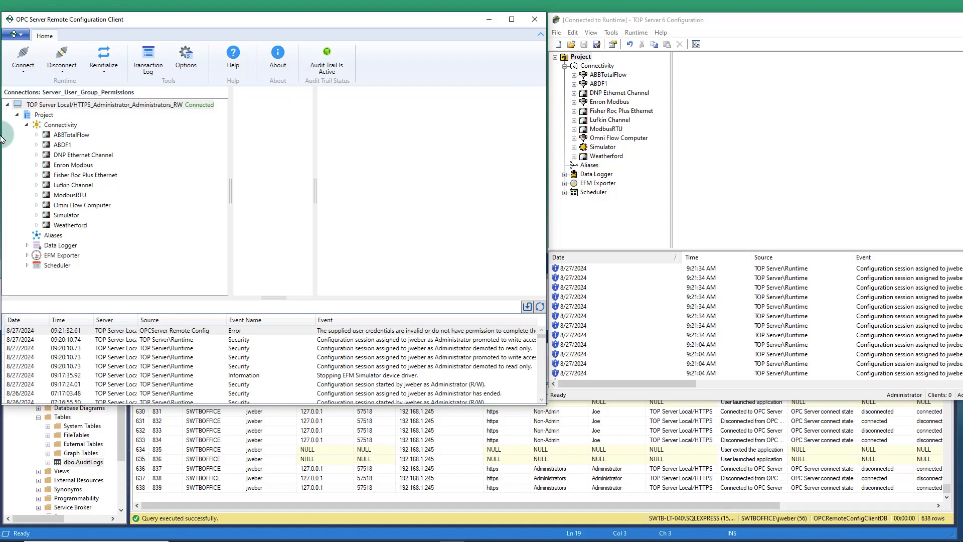
Set the ABBTotalFlow channel's description to "Demo Video Test" in the remote configuration client and apply the update
left_click(58, 137)
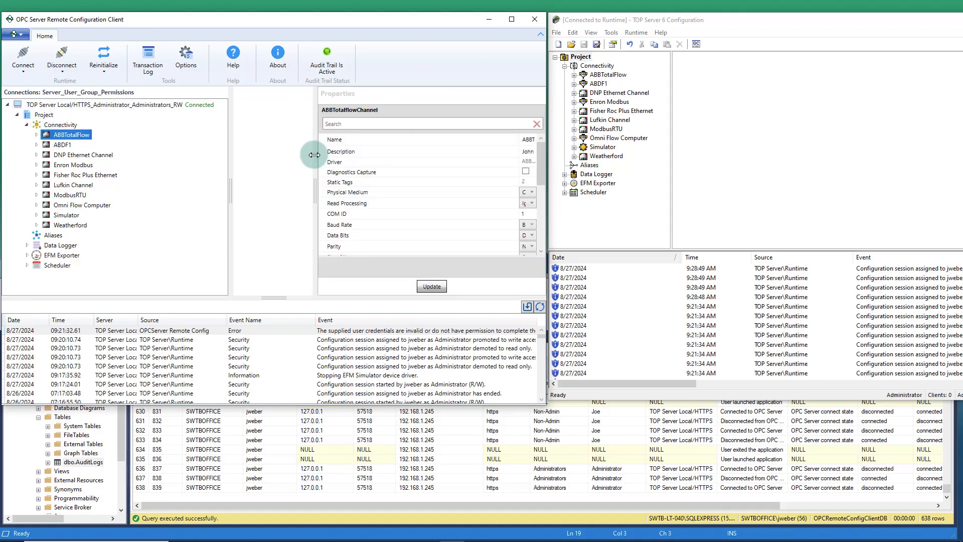
left_click_drag(315, 159, 255, 158)
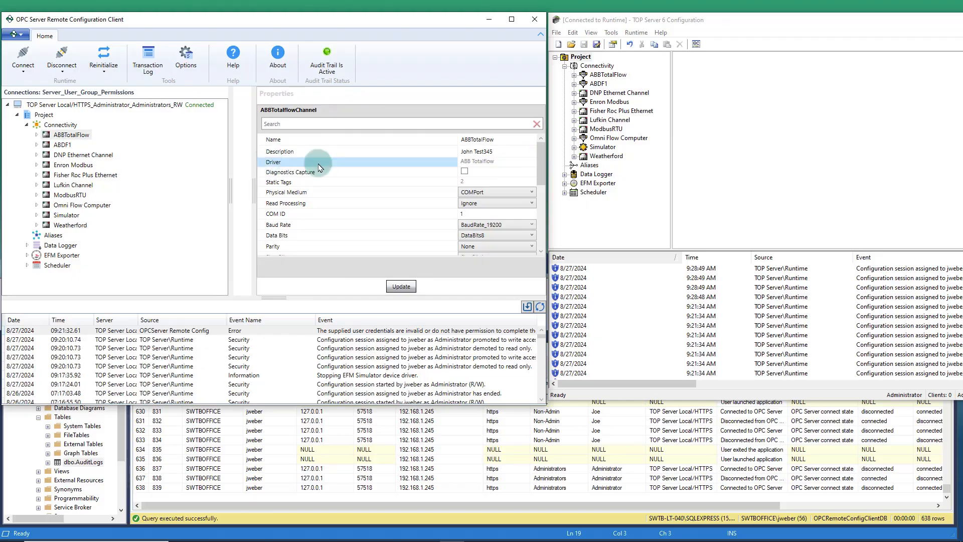
left_click(490, 151)
left_click_drag(501, 151, 442, 161)
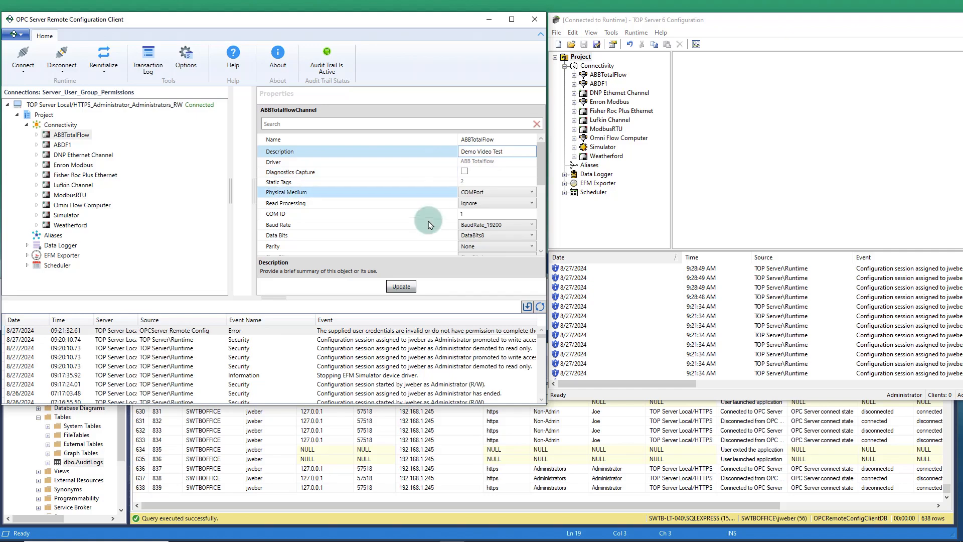
left_click(401, 286)
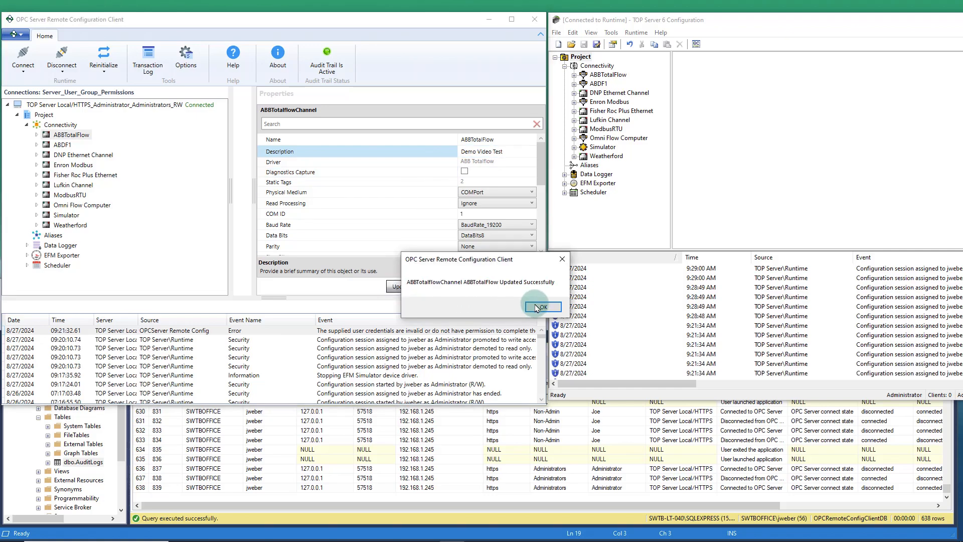
left_click(543, 307)
Switch to TOP Server 6 Configuration and check the description in the ABBTotalFlow channel's properties
left_click(612, 76)
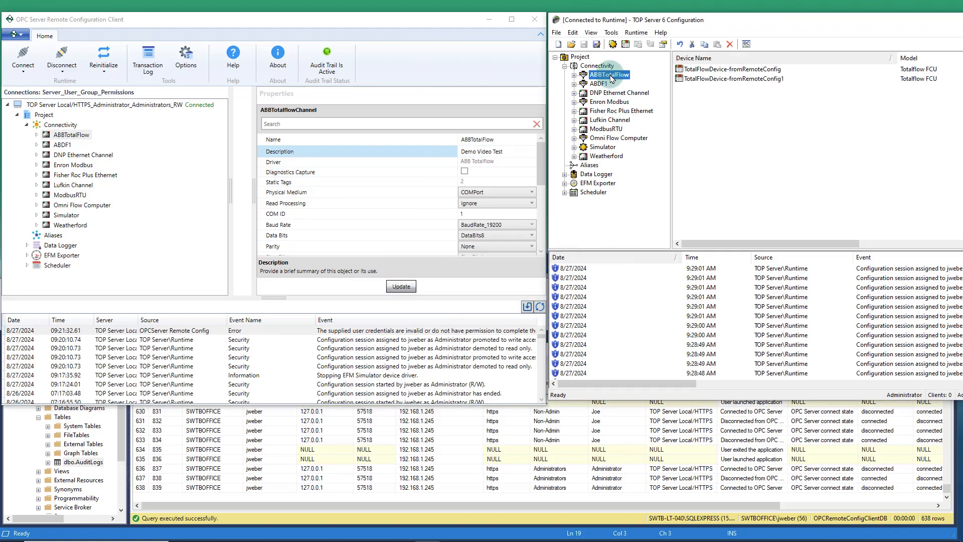
double_click(612, 75)
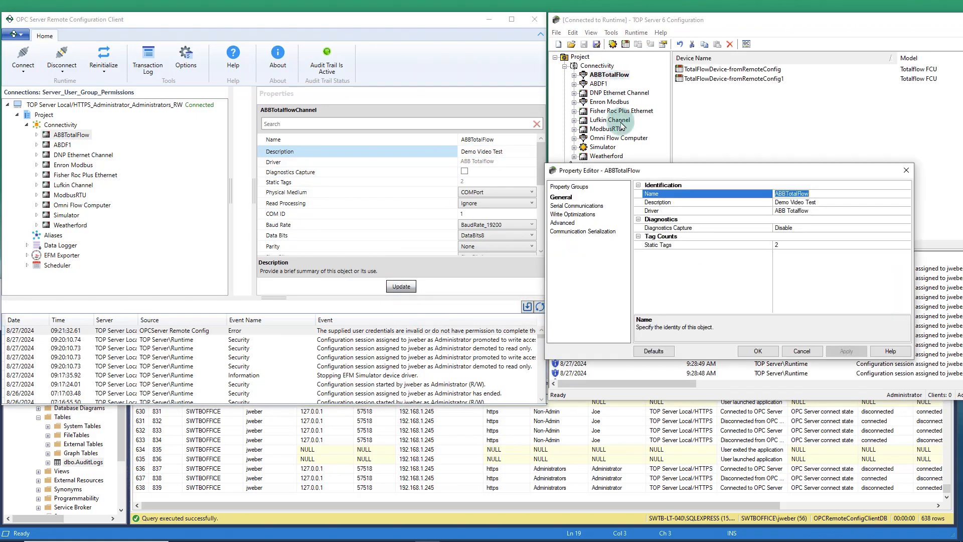
left_click(821, 203)
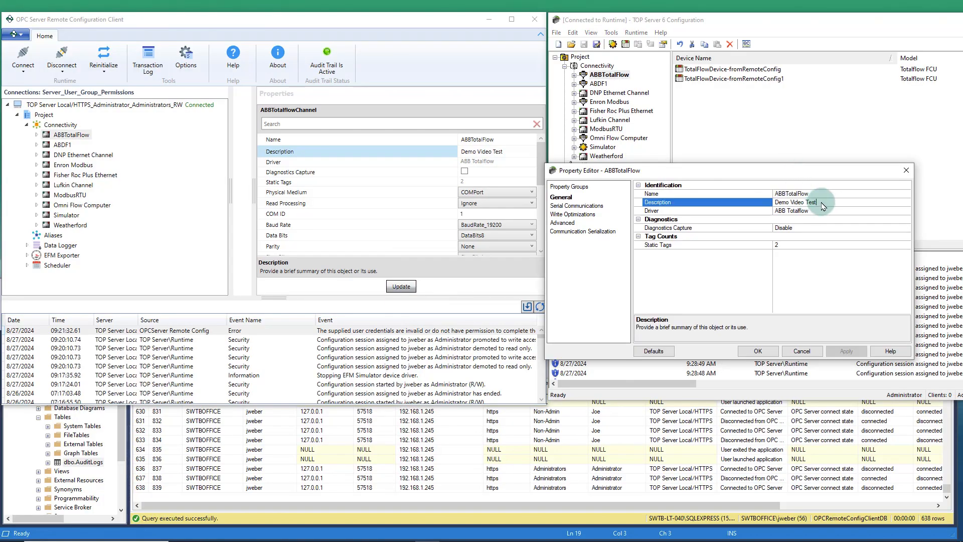
left_click(906, 171)
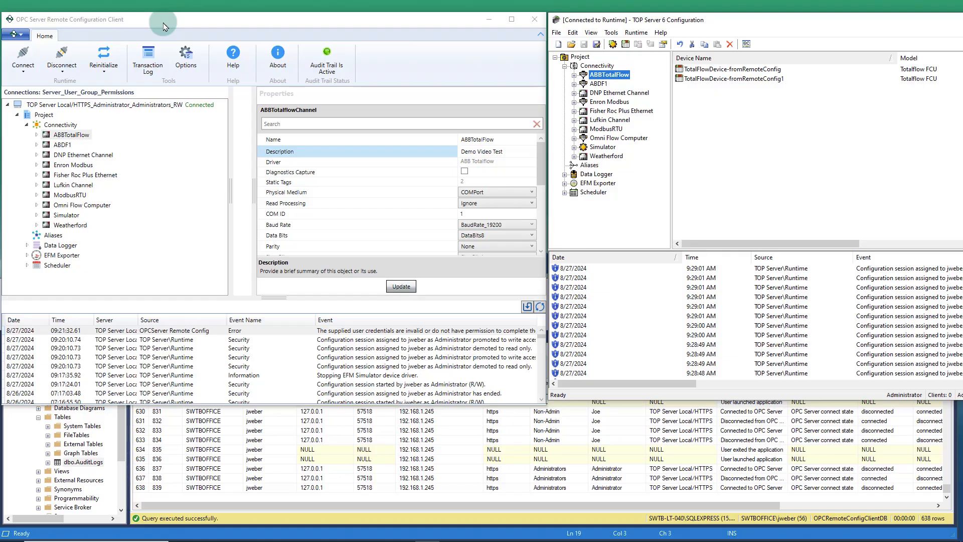
In the remote client, rename the device TotalFlowDevice-fromRemoteConfig1 to TotalFlowDeviceDemoVideo, set its description to "Demo Video" and apply the update
left_click(36, 135)
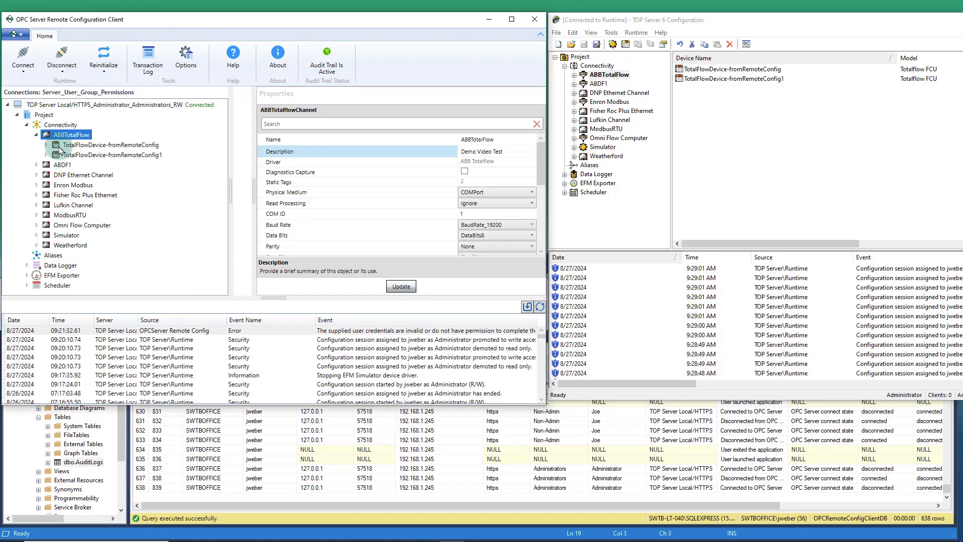
left_click(89, 156)
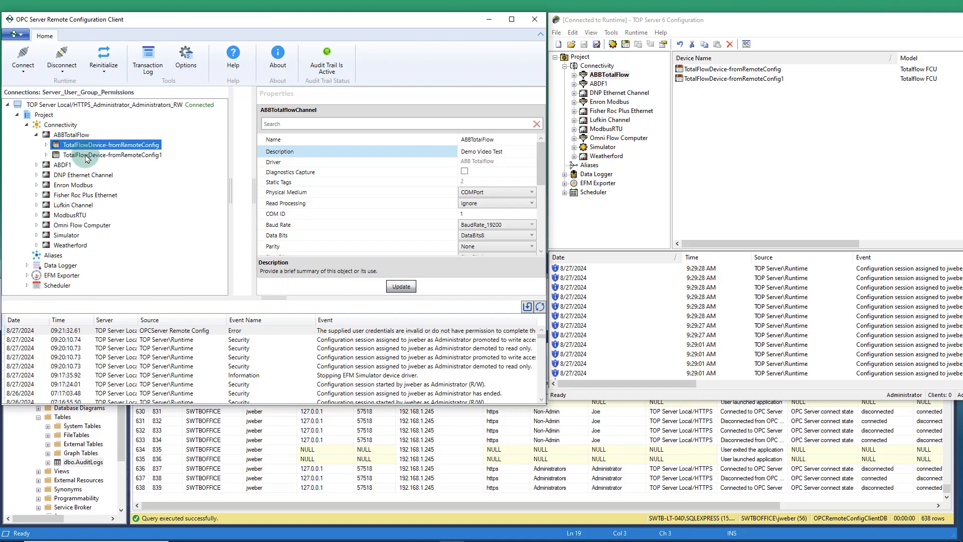
left_click(462, 140)
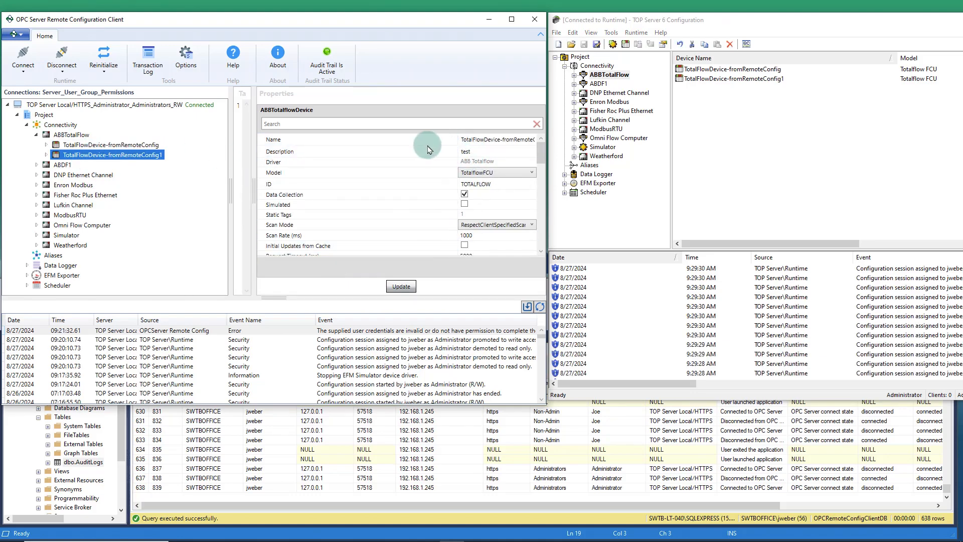
left_click(504, 140)
left_click_drag(501, 139, 604, 176)
key("BackSpace")
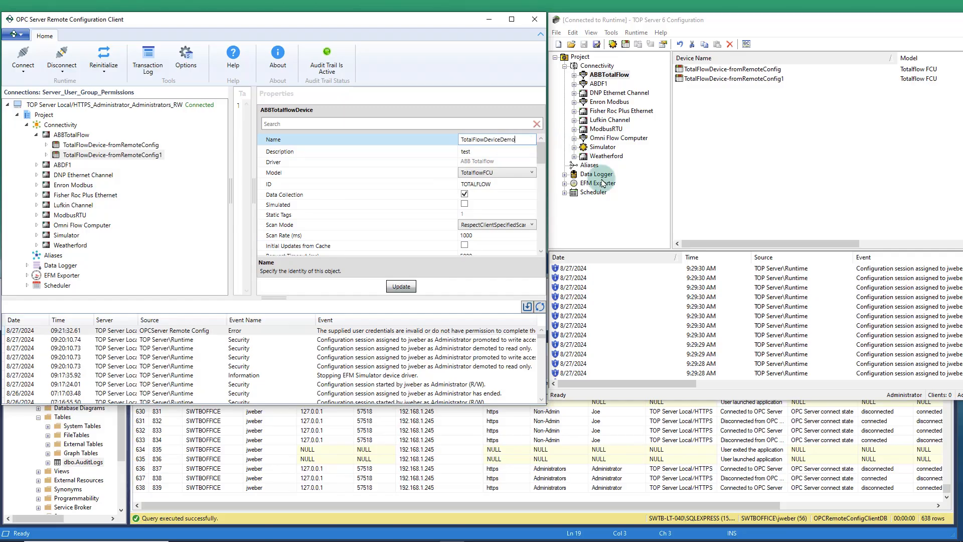
key("Tab")
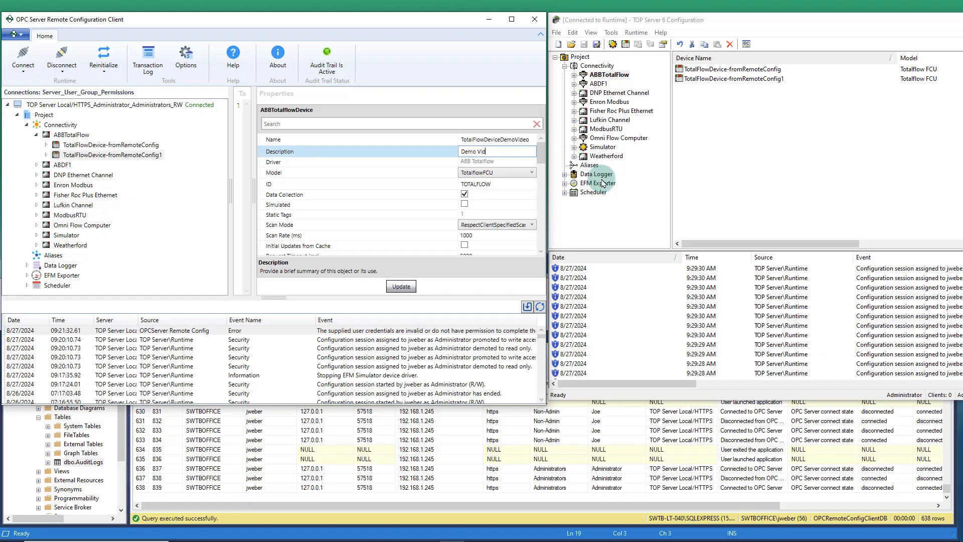
left_click(401, 286)
left_click(561, 306)
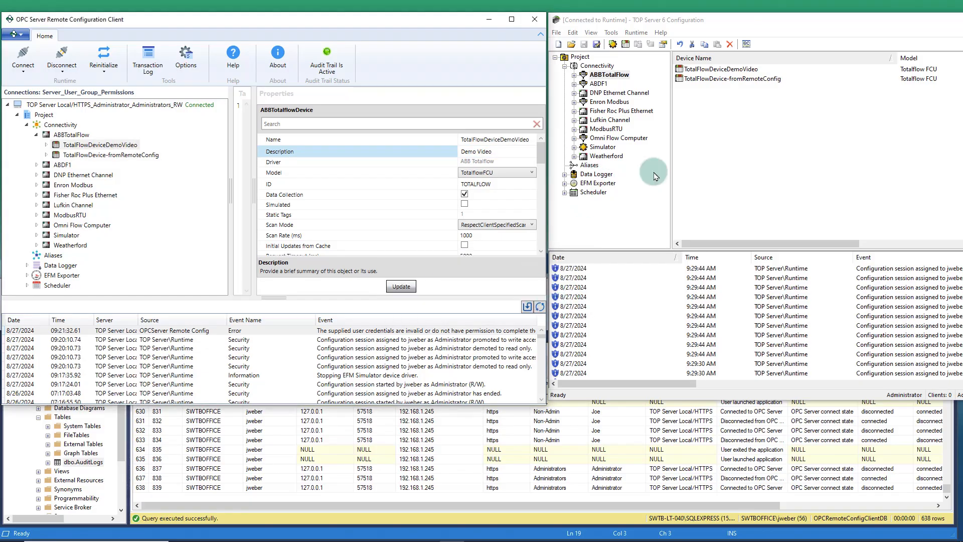
Switch to TOP Server 6 Configuration and check the name and description in TotalFlowDeviceDemoVideo's properties
left_click(742, 70)
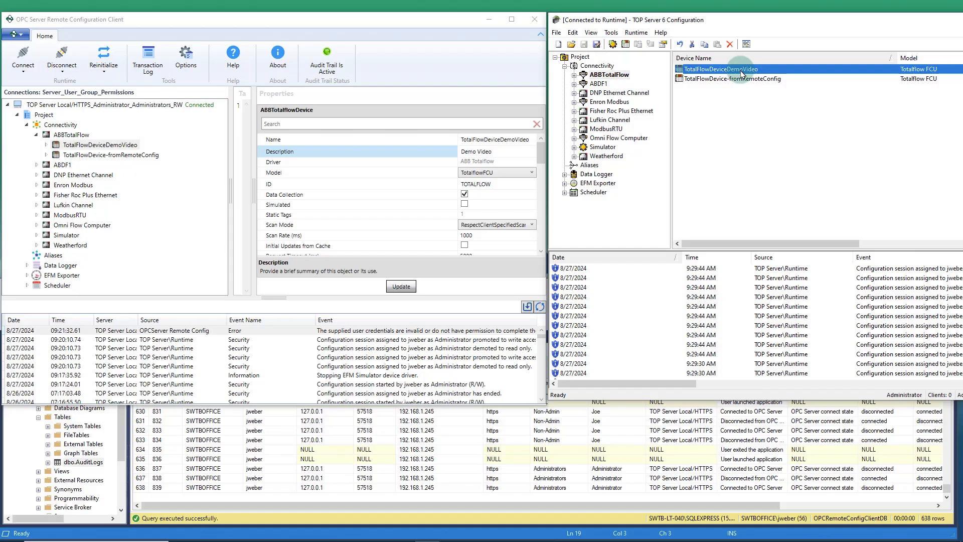
double_click(743, 70)
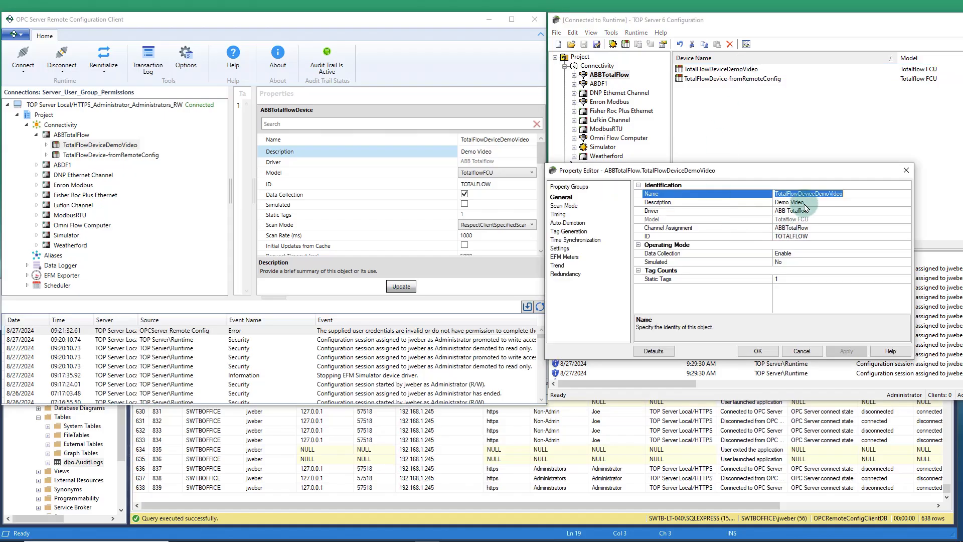
left_click(906, 172)
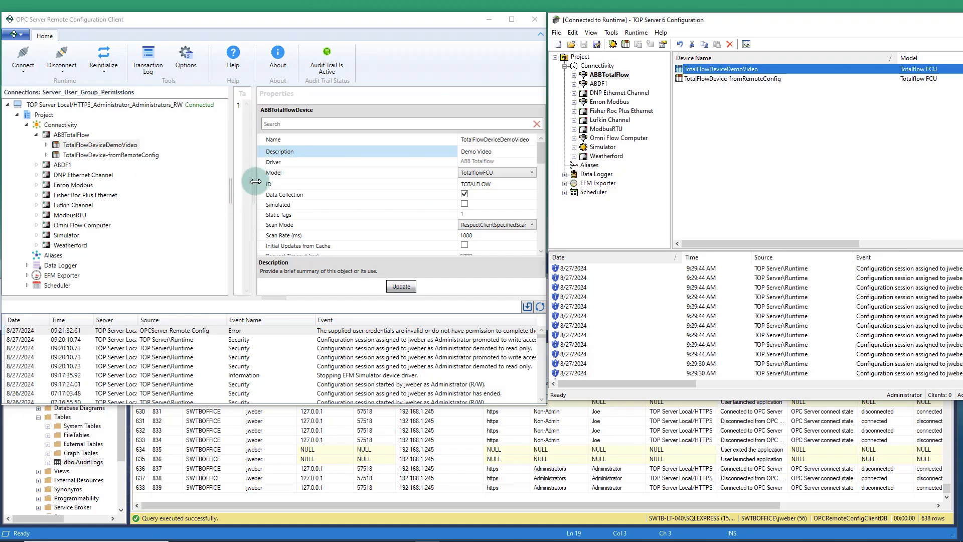
Make room to widen the remote client window and its Tag List, and view the properties of tag Test1
left_click_drag(581, 25, 701, 18)
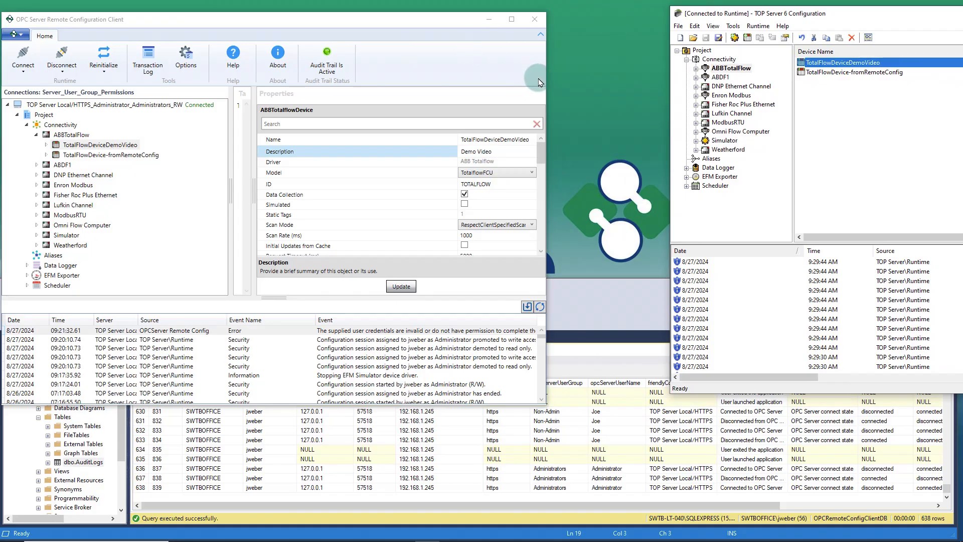
left_click_drag(546, 76, 651, 76)
left_click_drag(302, 195, 386, 187)
left_click_drag(274, 186, 247, 188)
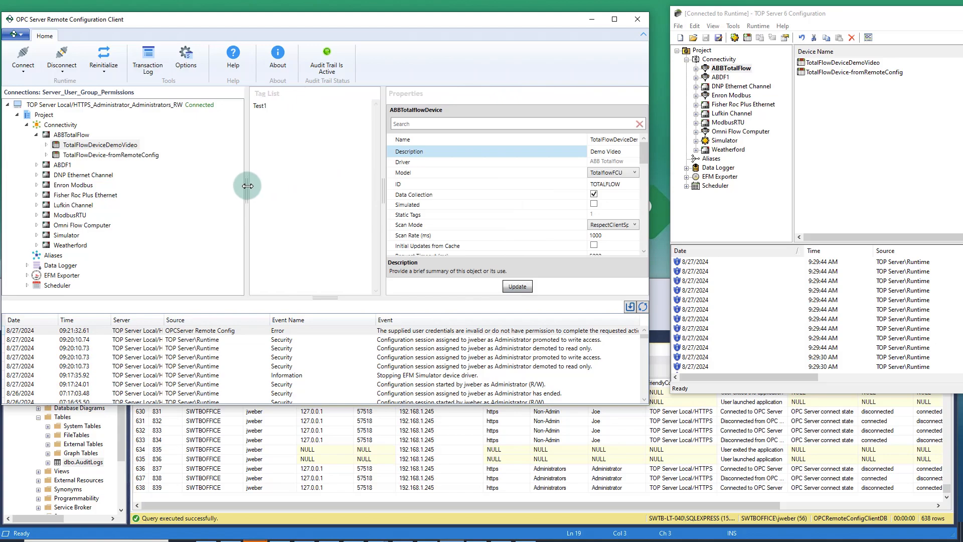
left_click(260, 111)
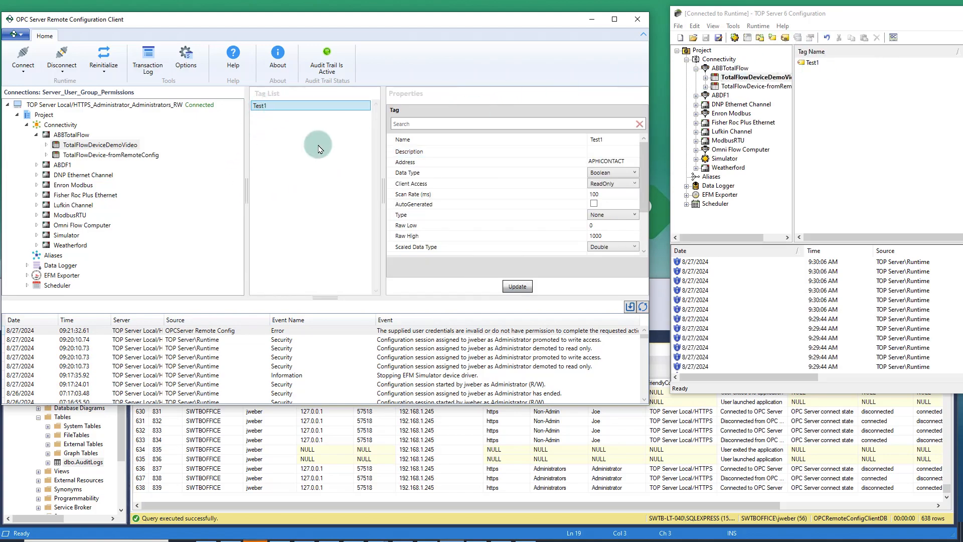
left_click(508, 151)
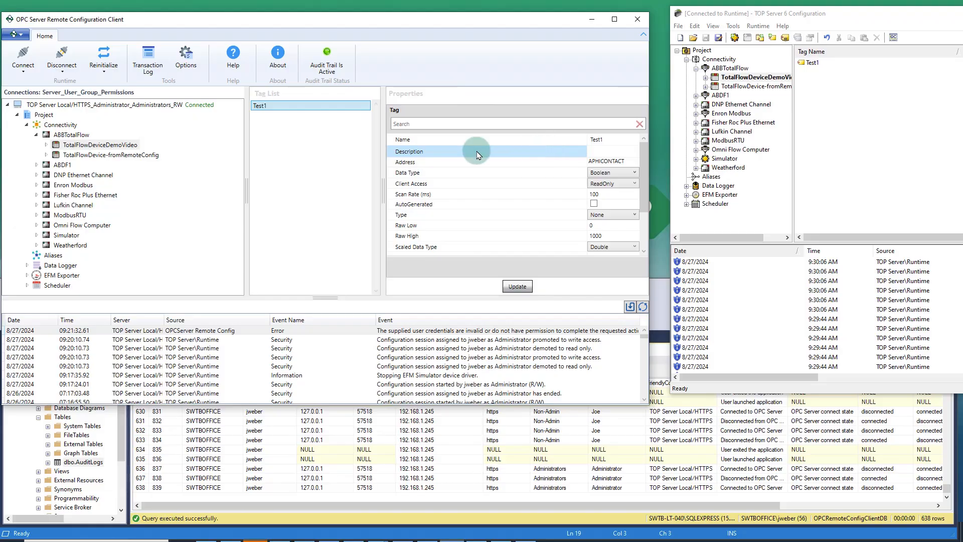
Start a new channel under Connectivity using the Modbus TCP/IP Ethernet driver
left_click(70, 126)
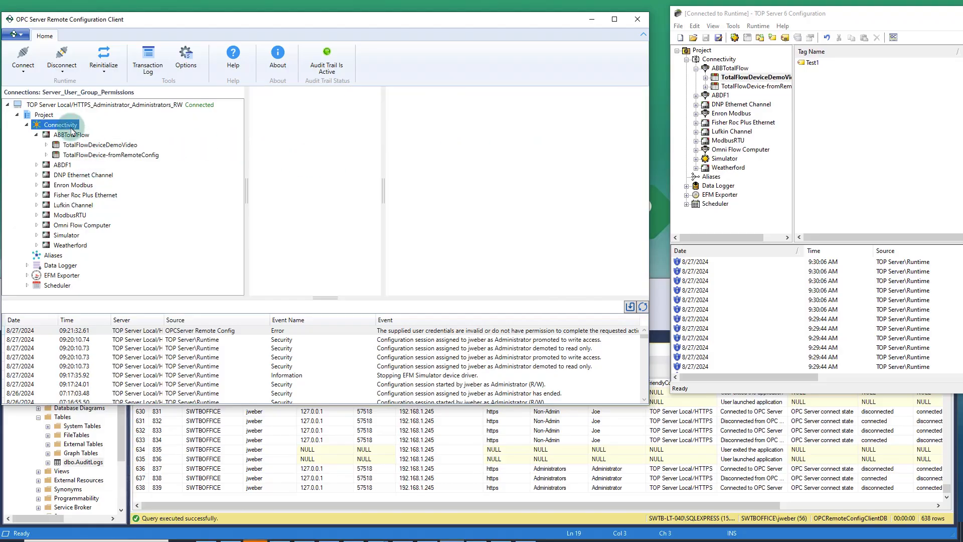
right_click(77, 129)
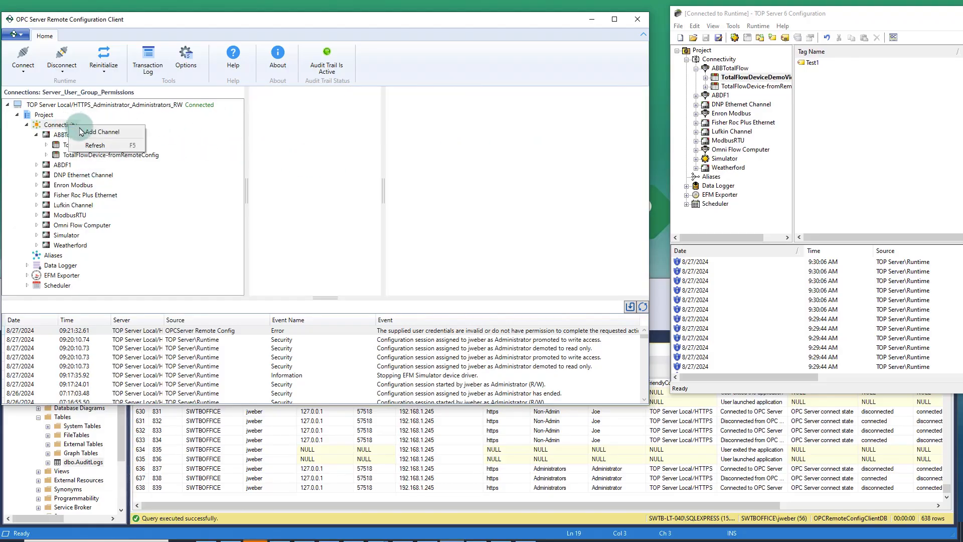
left_click(80, 132)
left_click(278, 103)
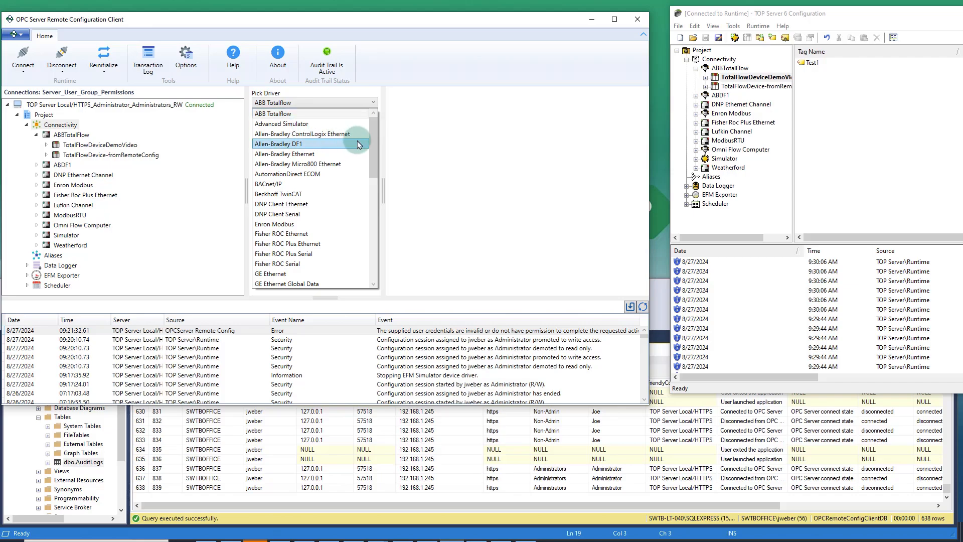
left_click_drag(373, 147, 373, 186)
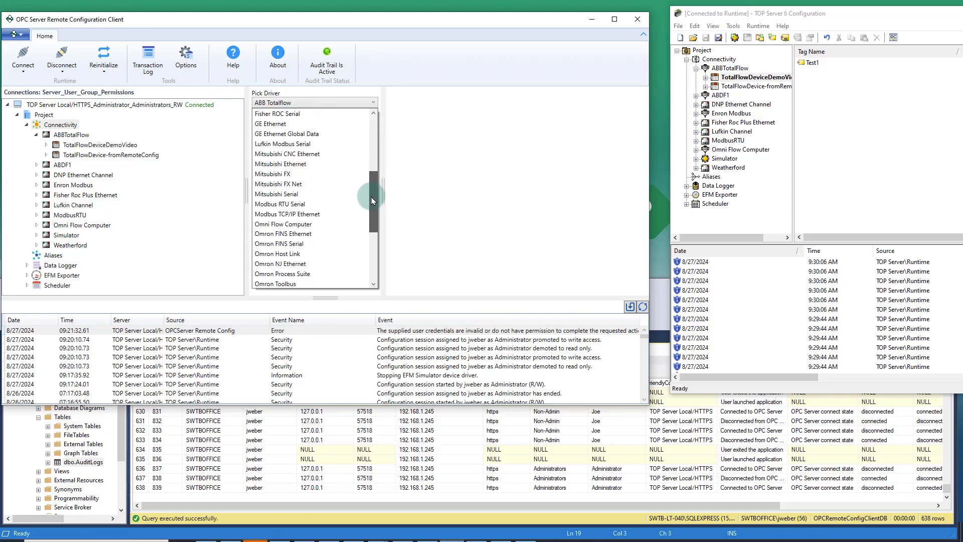
left_click(328, 213)
left_click(308, 120)
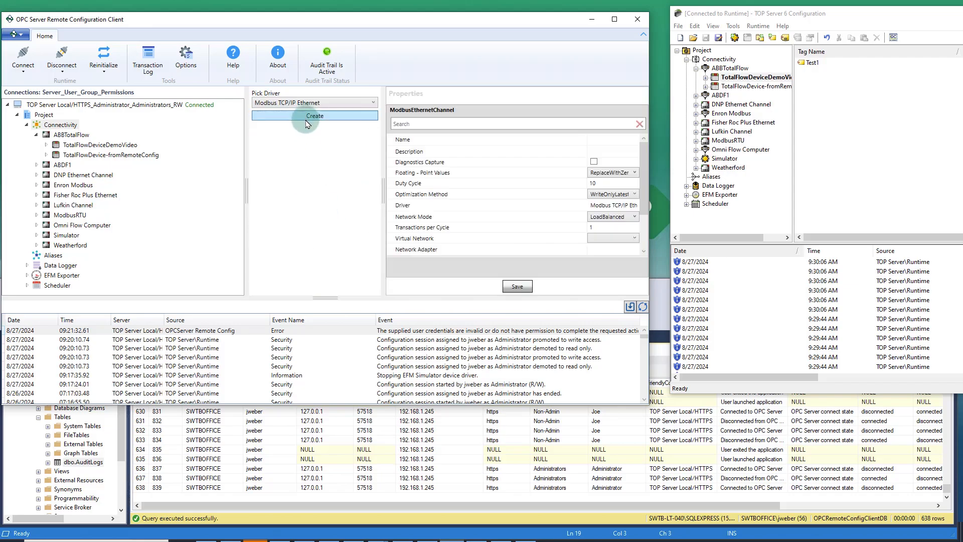
Name the new channel "Modbus TCP Ethernet Demo Video", set its description to "Demo Video" and save it
left_click(515, 143)
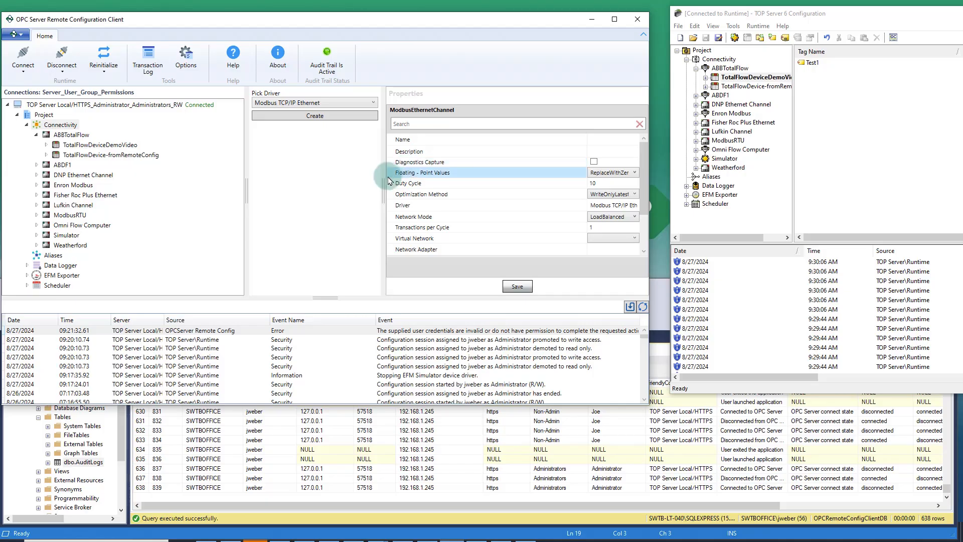
left_click_drag(384, 178, 290, 183)
left_click(499, 140)
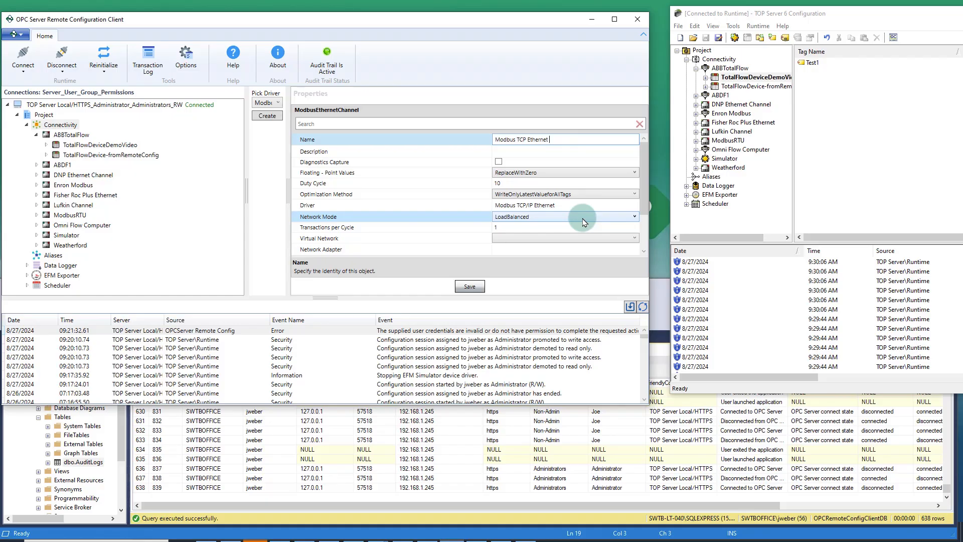
key("Tab")
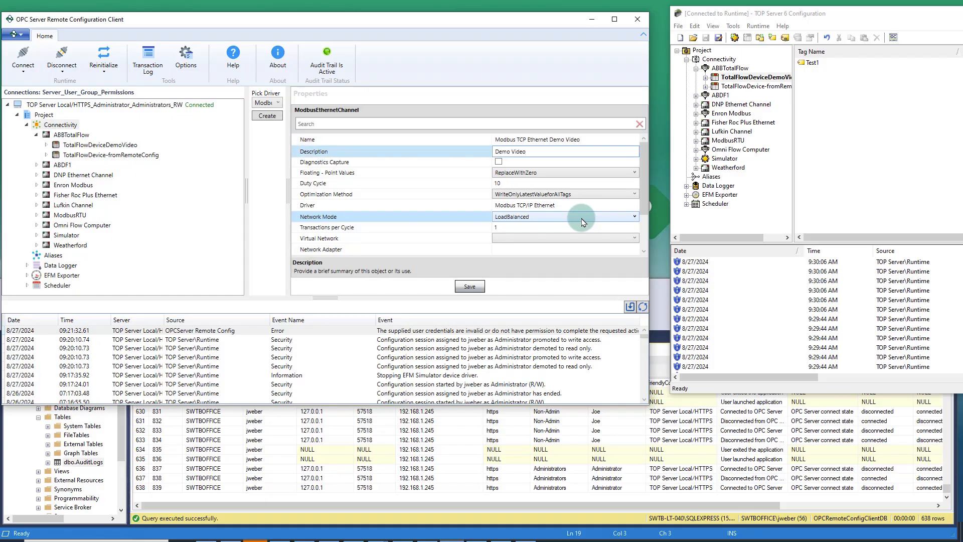
type("Demo Video")
left_click(469, 286)
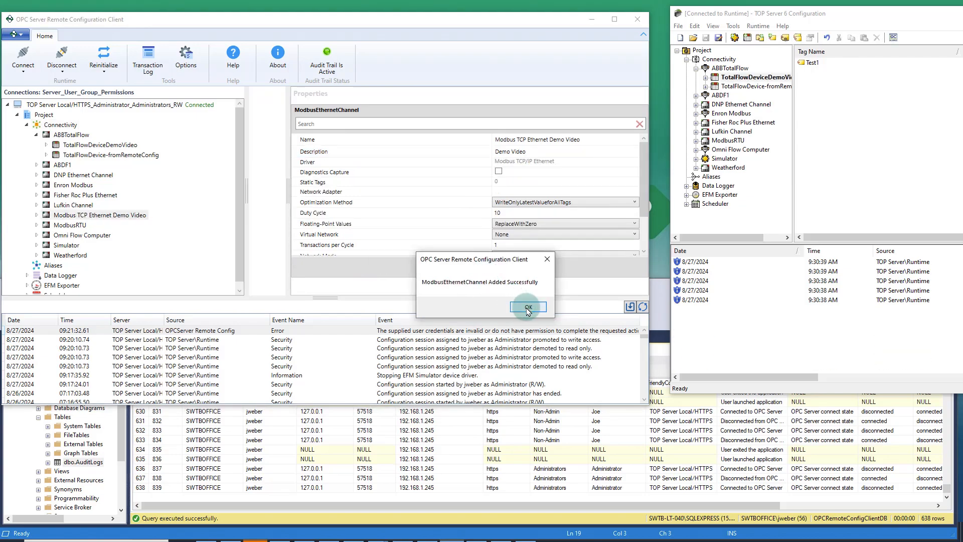
left_click(521, 306)
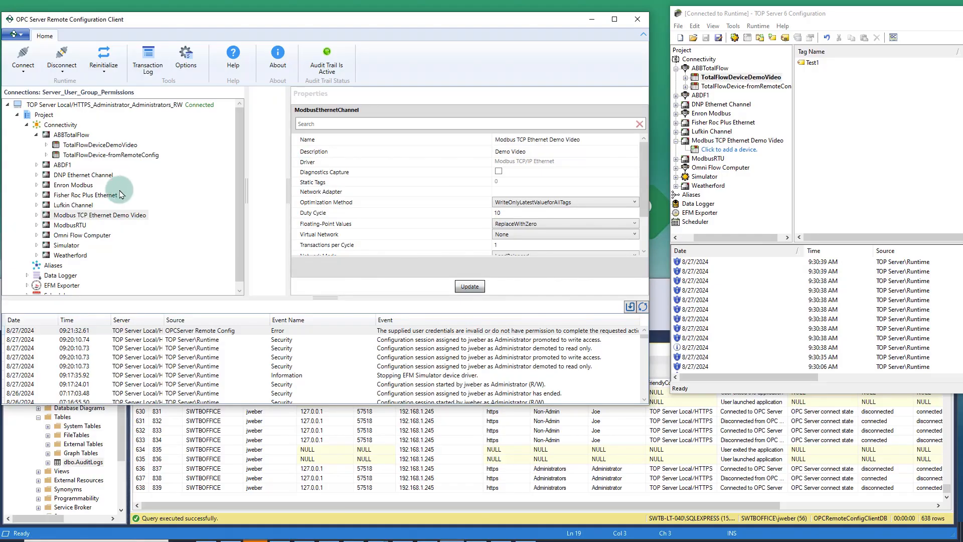
Start a new device under Modbus TCP Ethernet Demo Video, named "Demo Video Modbus TCP Device" with the description "My demo PLC"
left_click(38, 216)
left_click(79, 215)
right_click(79, 217)
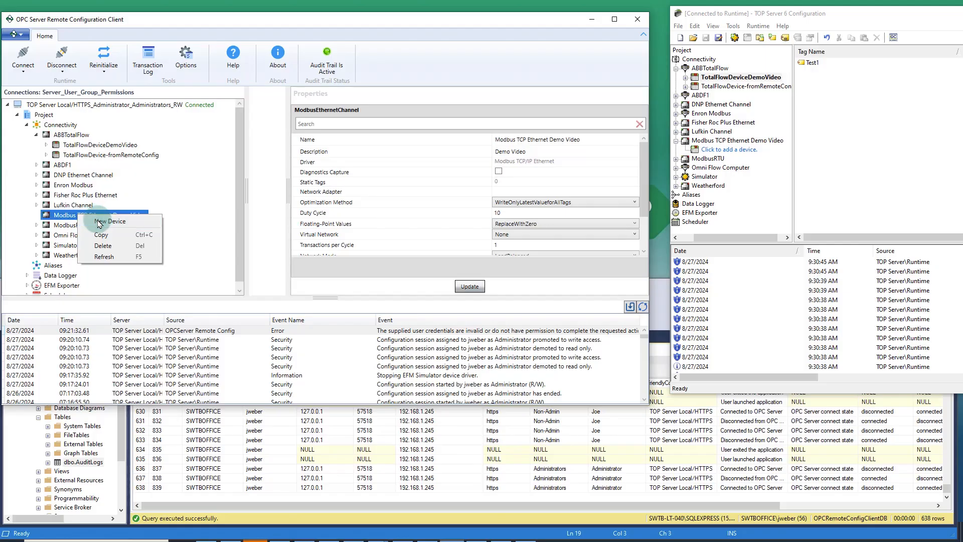
left_click(123, 222)
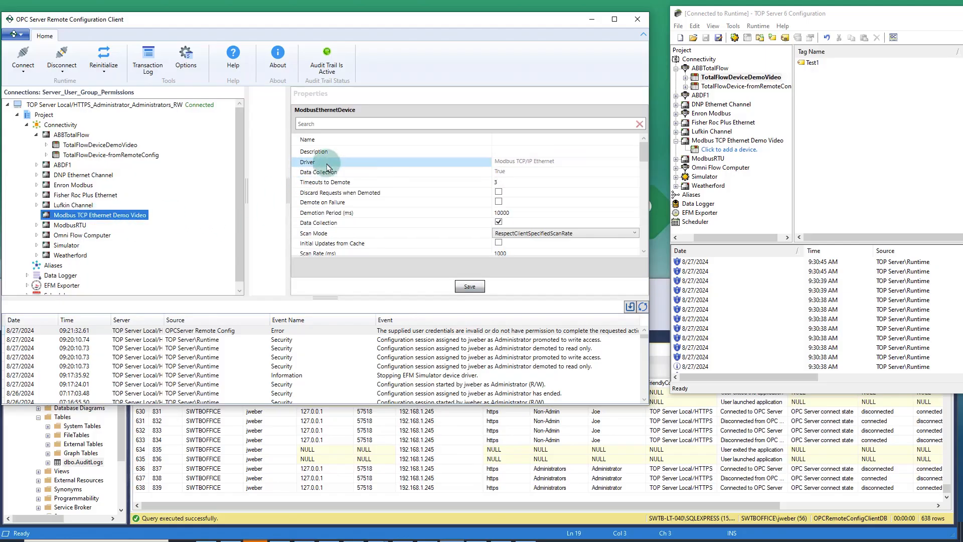
left_click(501, 138)
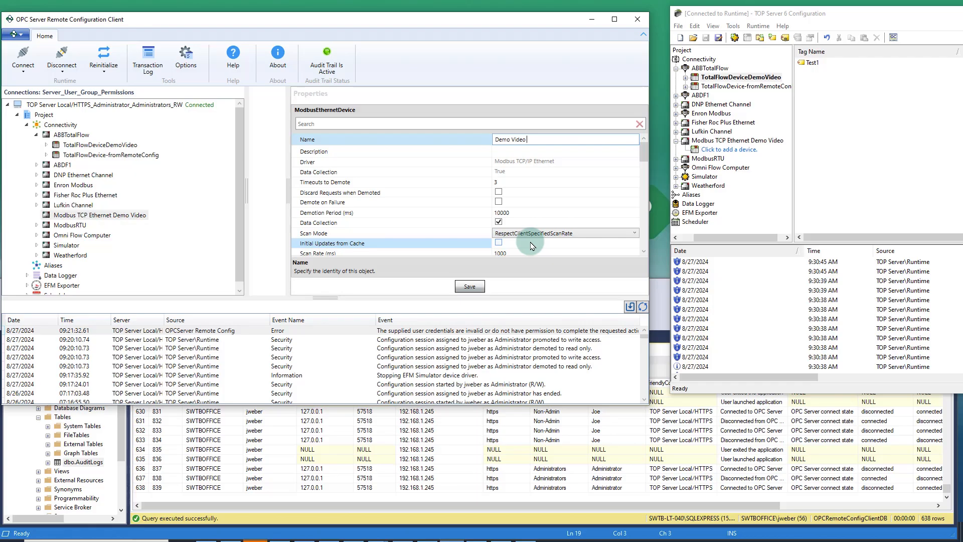
type("Demo Video Modbus TCP Device")
key("Tab")
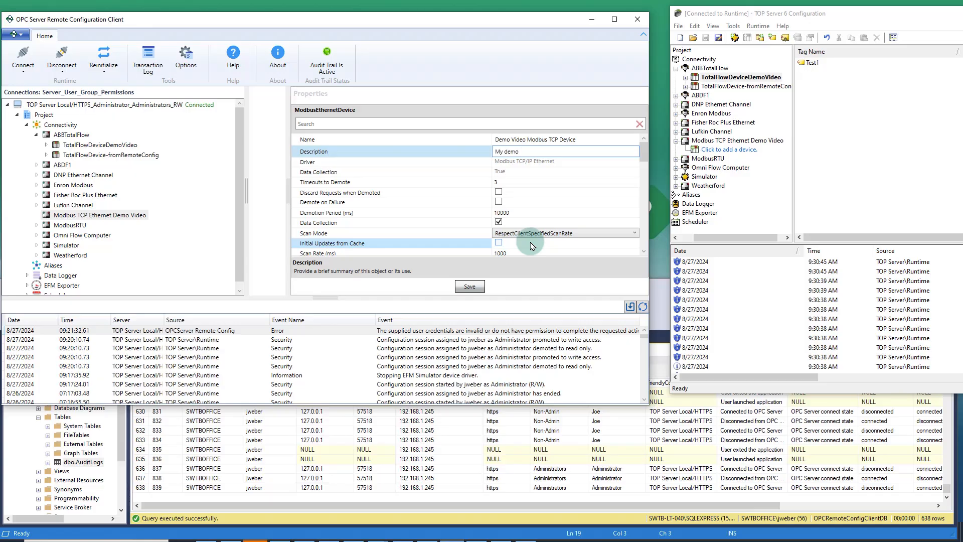
type("My demo PLC")
key("Tab")
Set the new device's ID to 10.10.10.12 and save the device
scroll(534, 236, "down", 1)
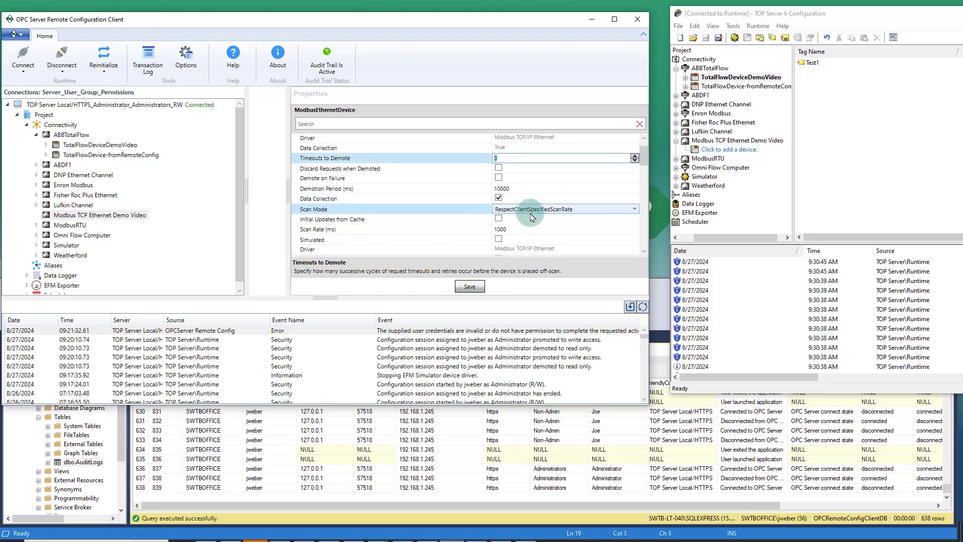
scroll(538, 220, "down", 2)
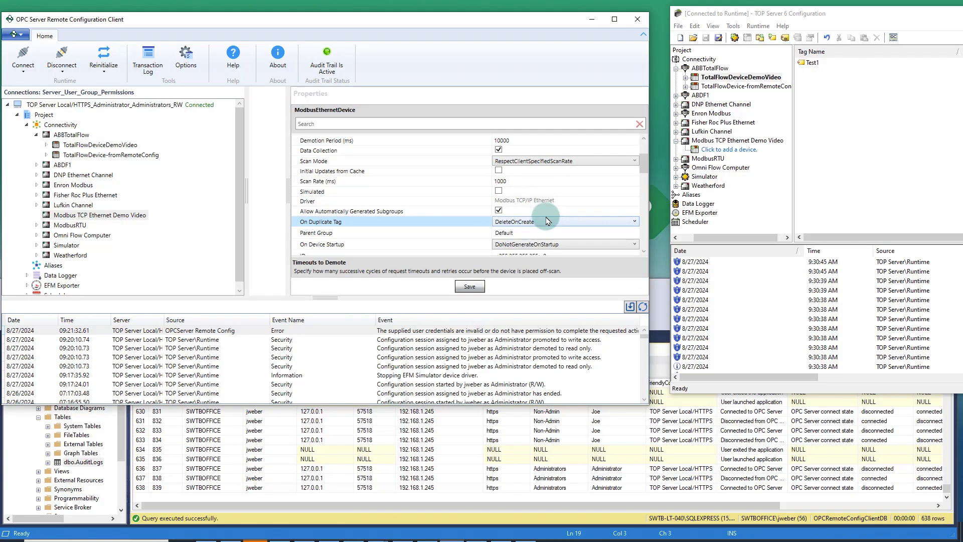
scroll(545, 219, "down", 1)
left_click(519, 231)
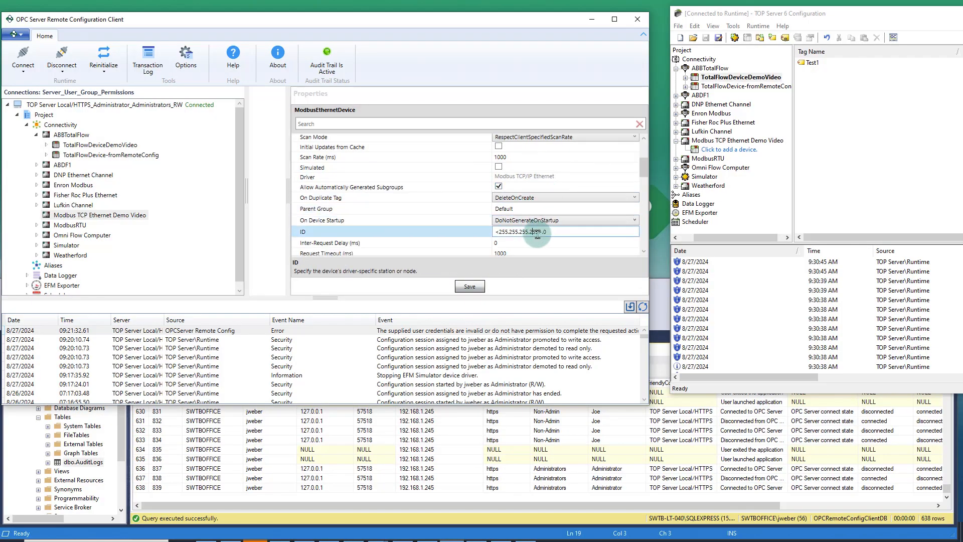
type("10.10.10.12")
key("Tab")
left_click(465, 287)
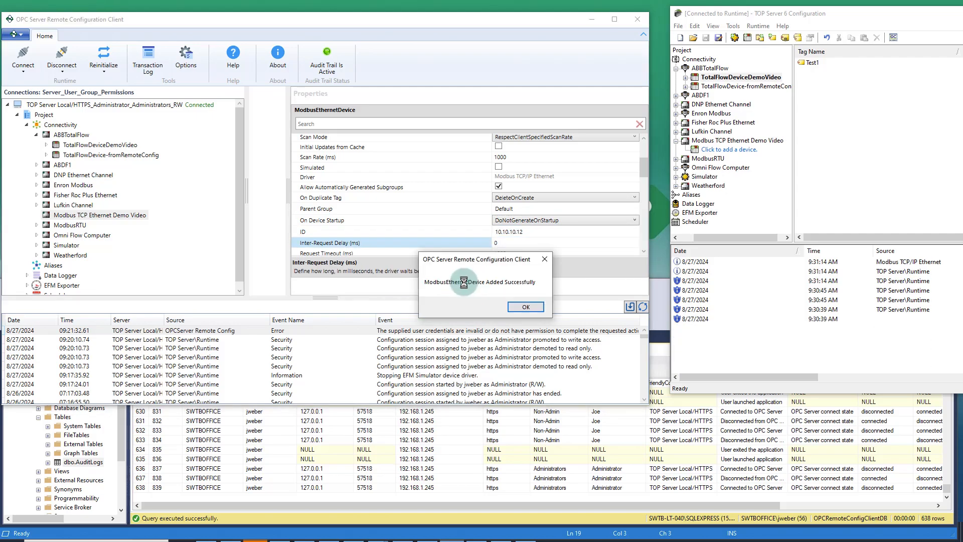
left_click(535, 308)
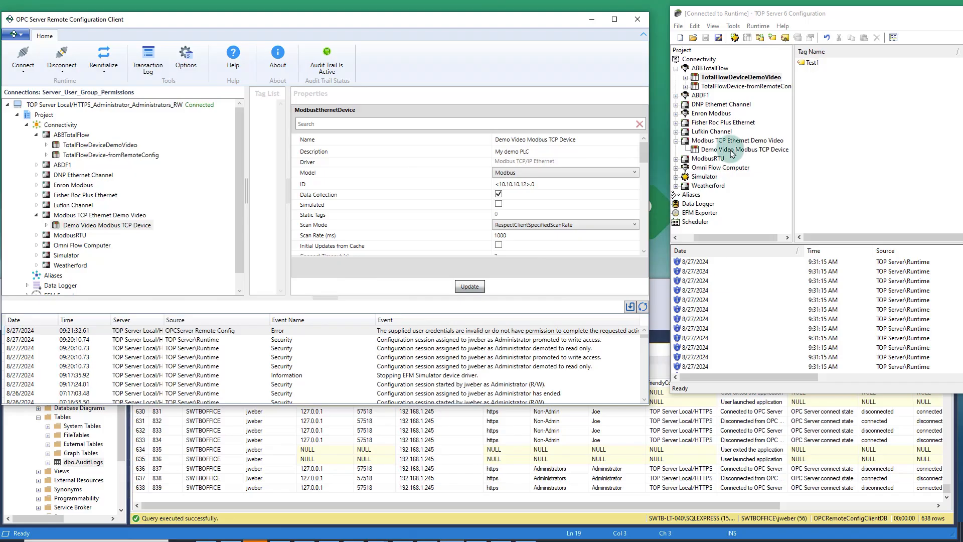
Add a tag group named DemoVideo to Demo Video Modbus TCP Device
left_click(129, 225)
right_click(128, 226)
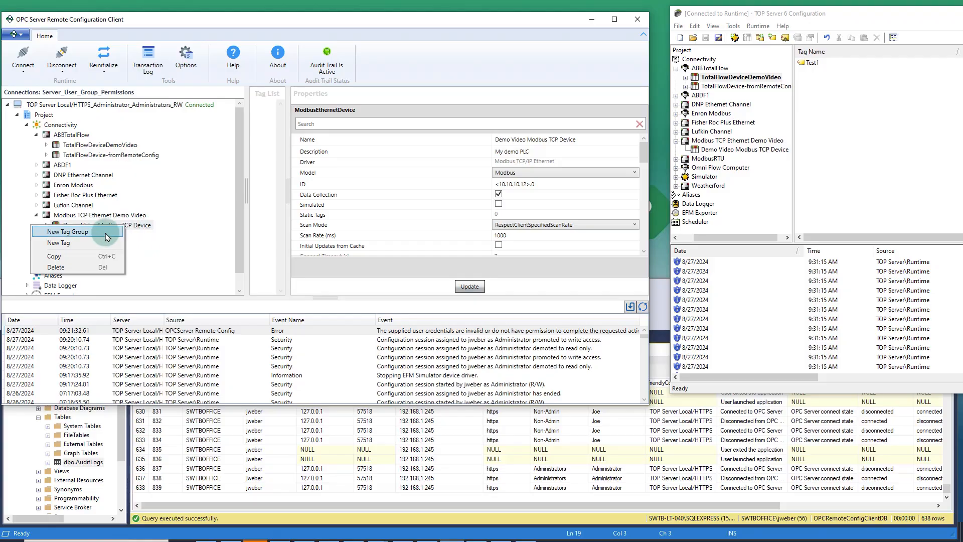
left_click(103, 236)
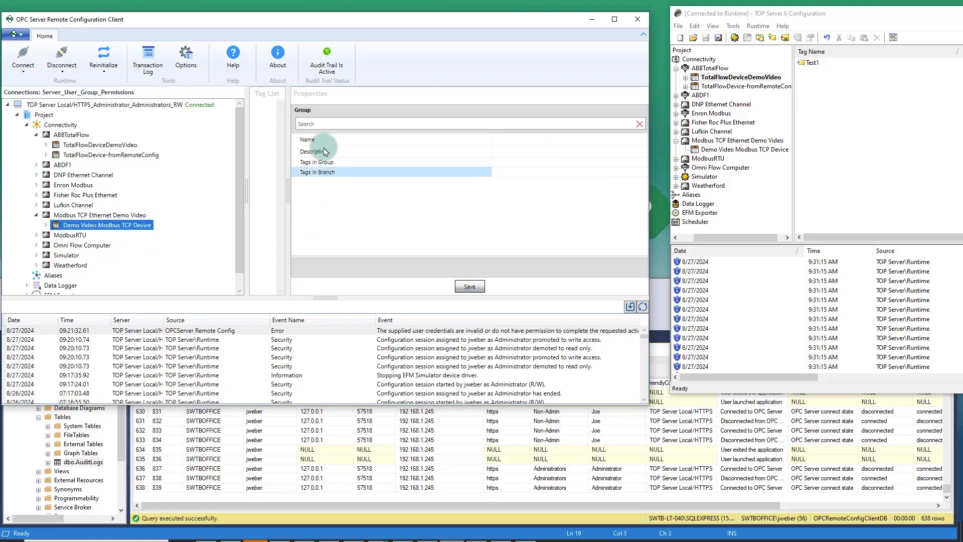
left_click(506, 145)
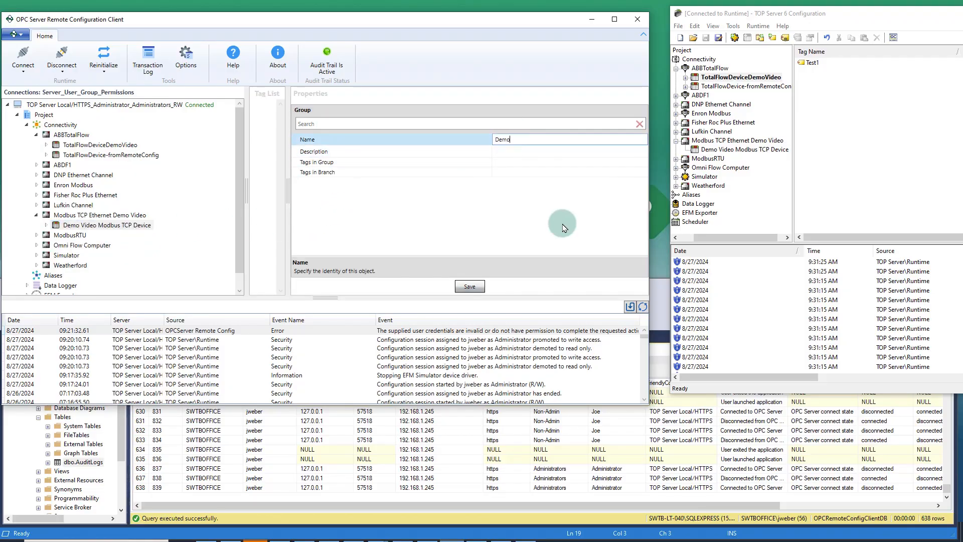
left_click(460, 285)
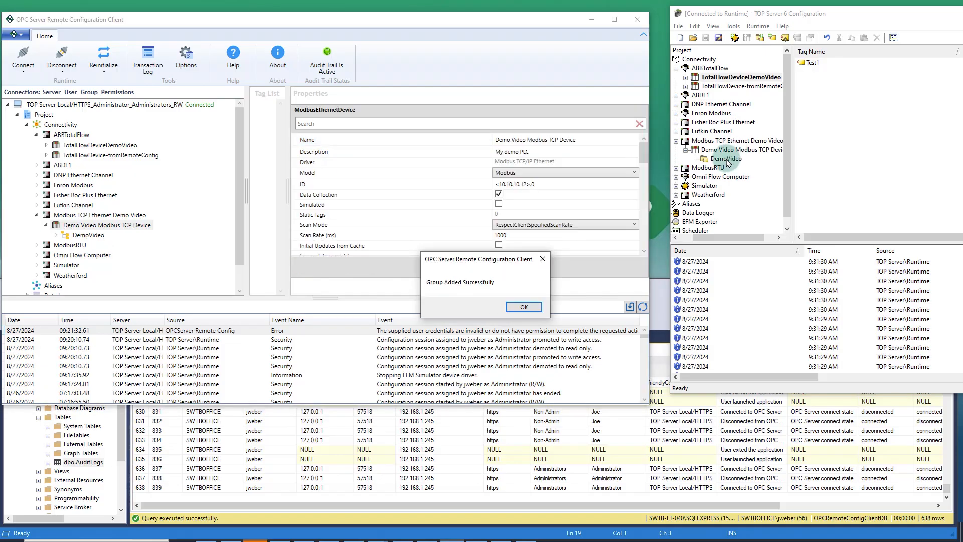
left_click(528, 307)
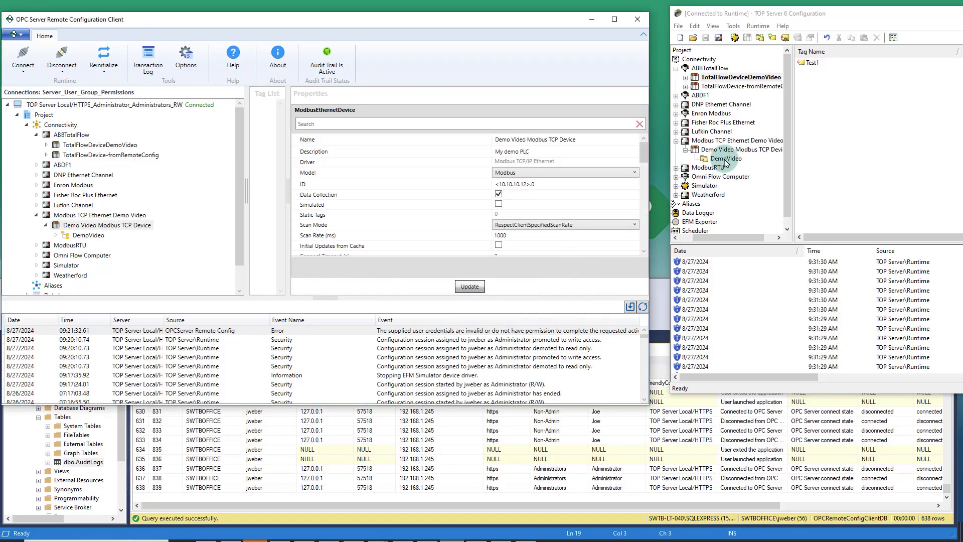
Add a tag named "My Holding Register" with address 40001 to the DemoVideo group, and widen the Tag List
left_click(103, 236)
right_click(103, 236)
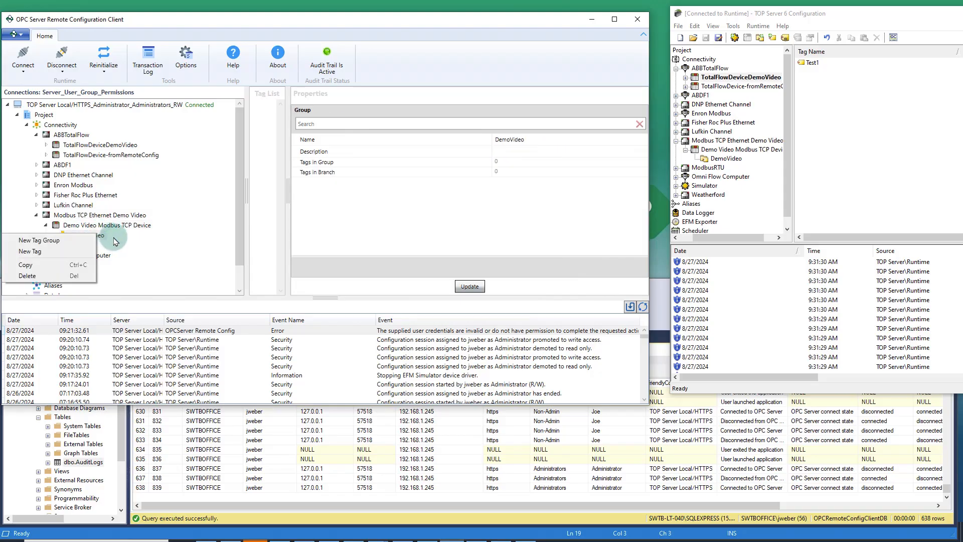
left_click(84, 254)
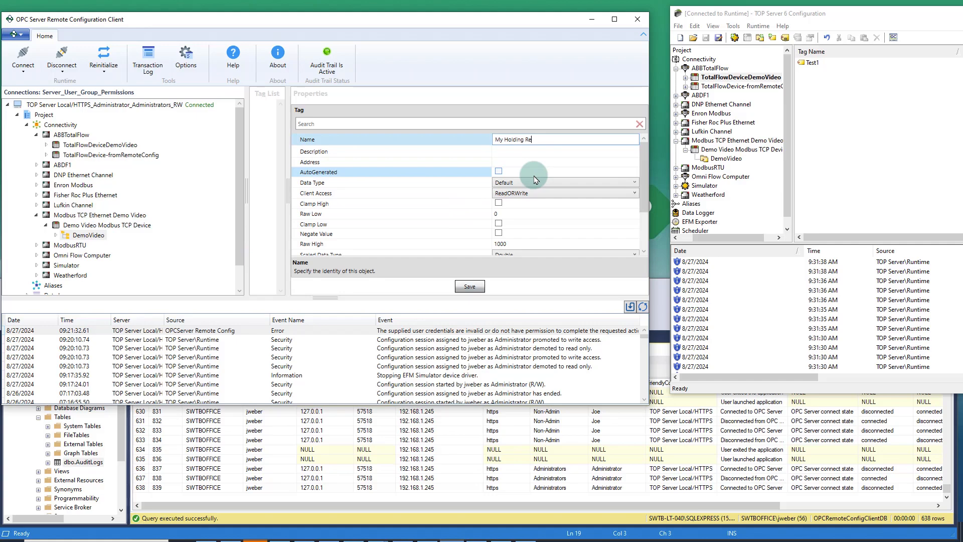
type("My Holding Register")
key("Tab")
key("Tab")
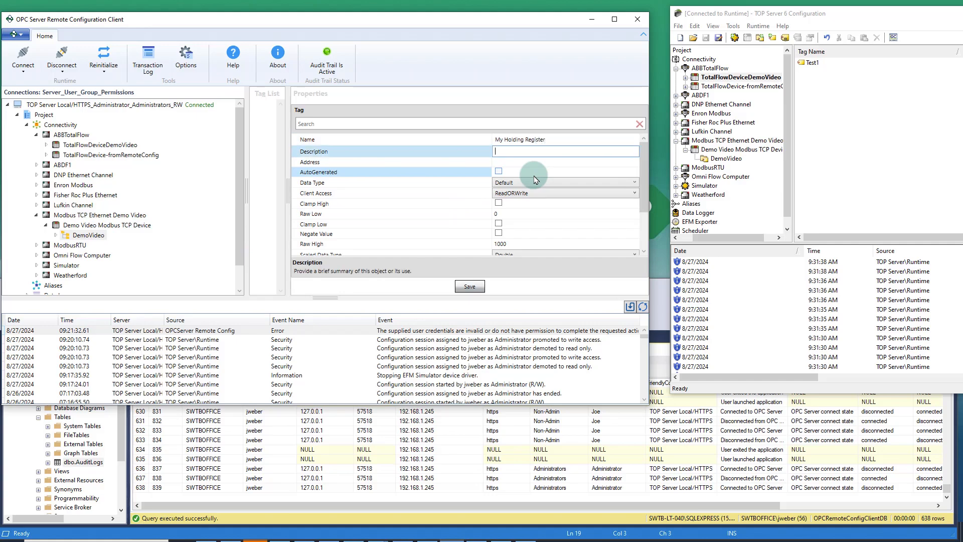
key("Tab")
left_click(469, 287)
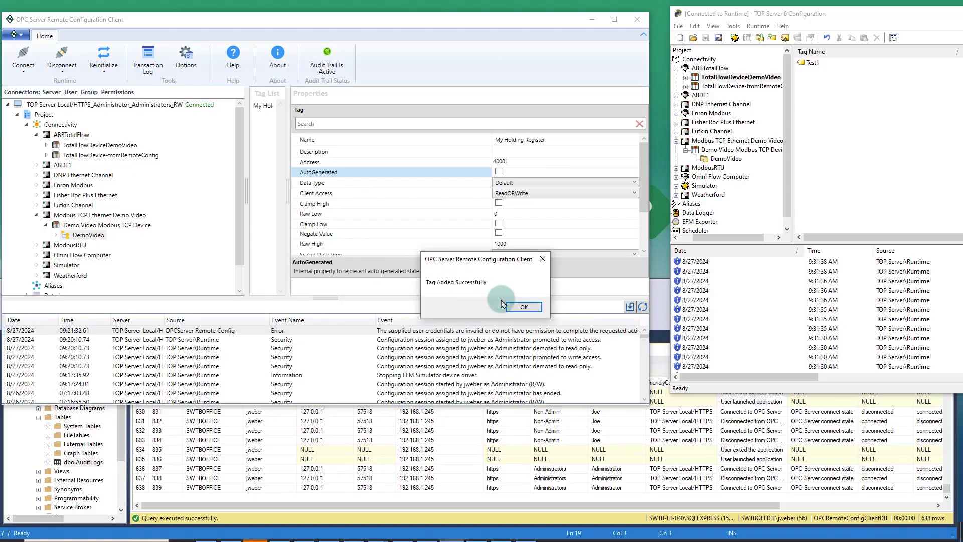
left_click(525, 308)
left_click_drag(247, 196, 187, 193)
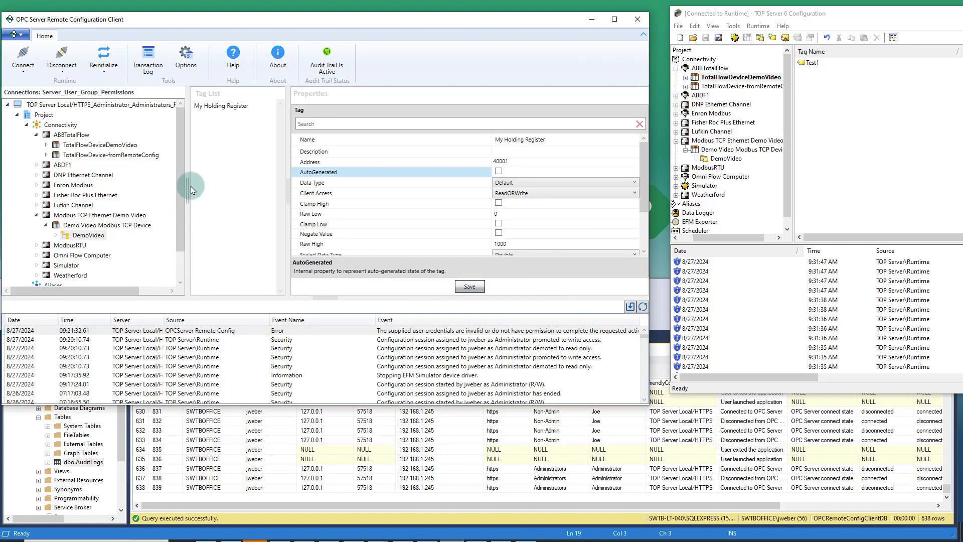
Switch to TOP Server 6 Configuration and check the properties and address of My Holding Register in the DemoVideo group
left_click(726, 159)
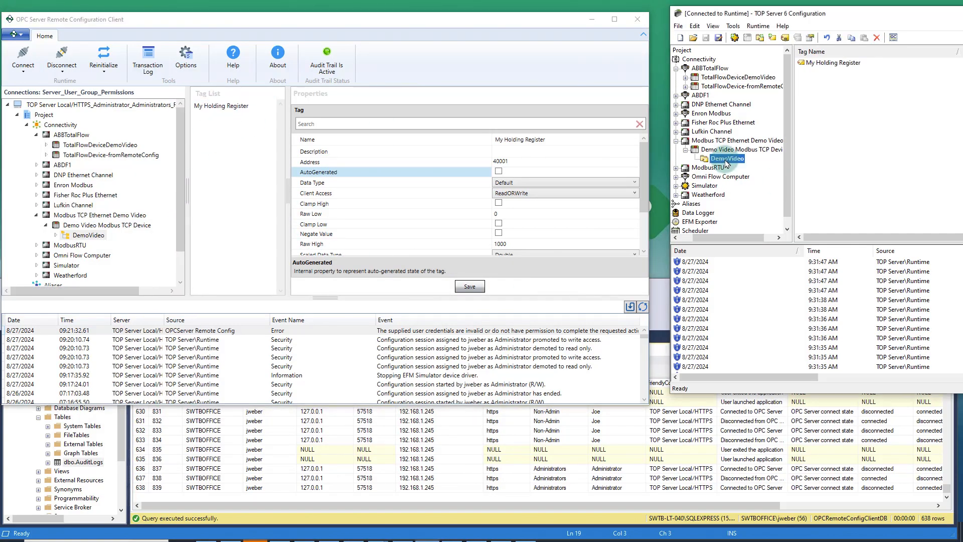
double_click(843, 65)
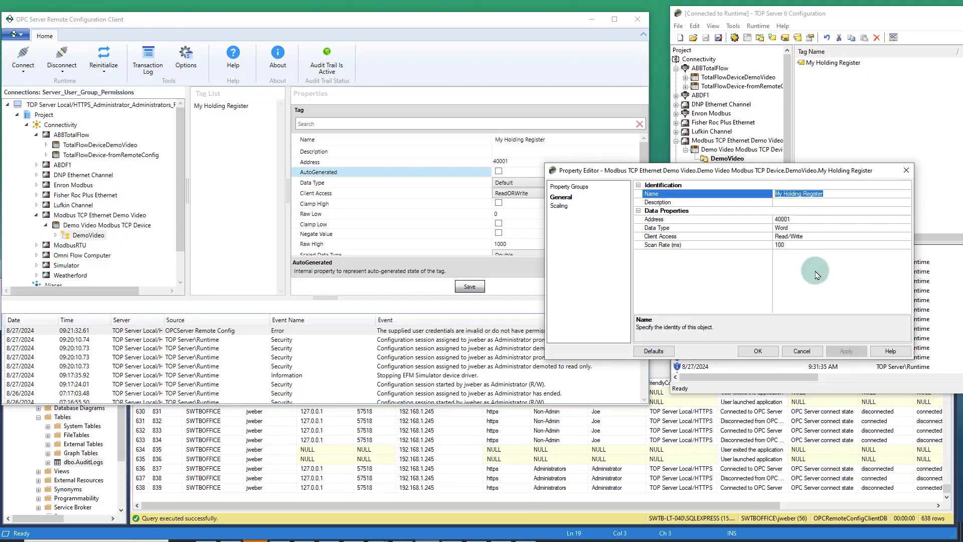
left_click(795, 349)
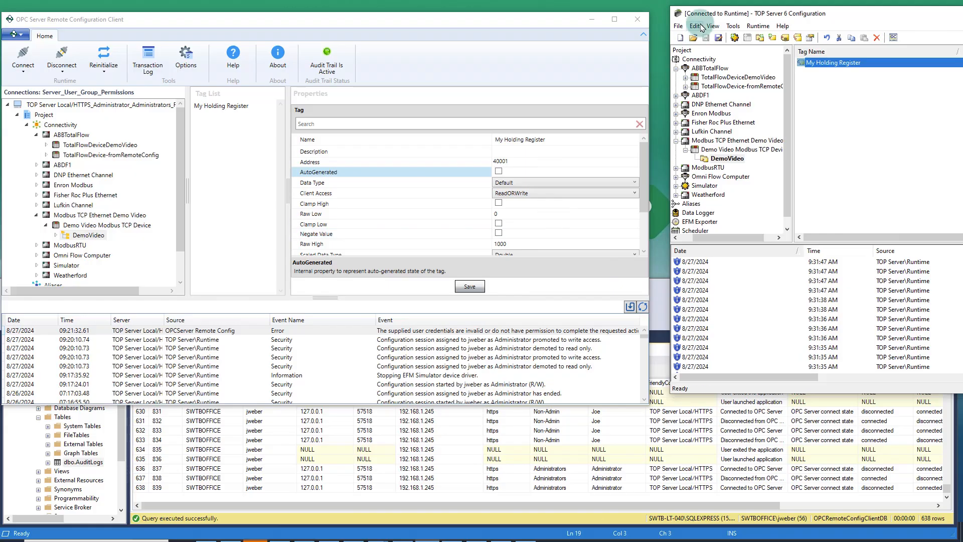
left_click_drag(704, 20, 642, 21)
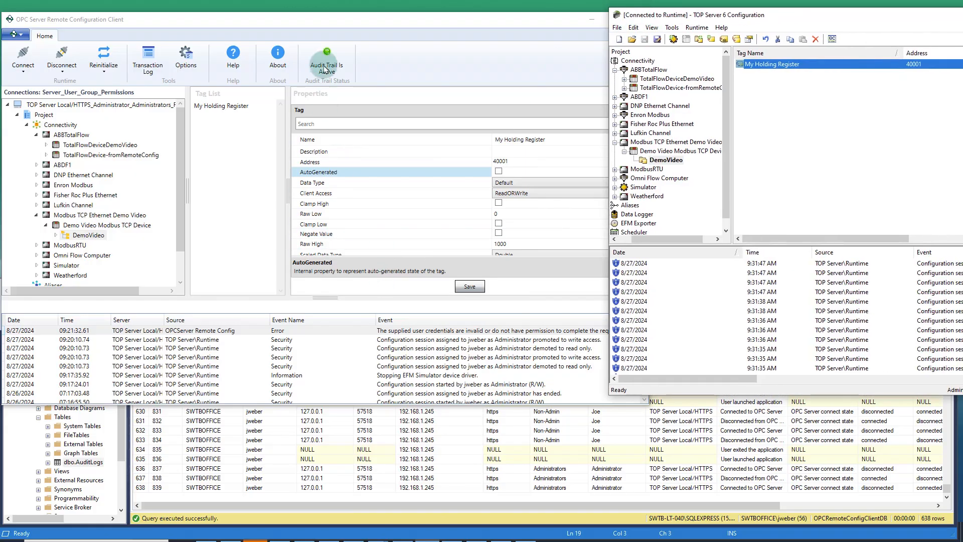
Switch to OPC Server Remote Configuration Client and view the event log's CSV export dialog without saving a file
left_click(329, 22)
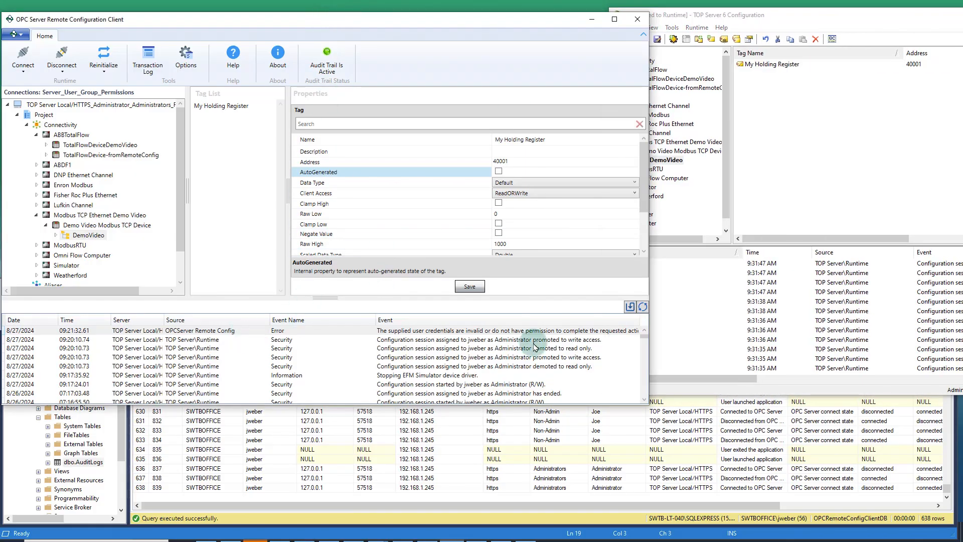
left_click(630, 308)
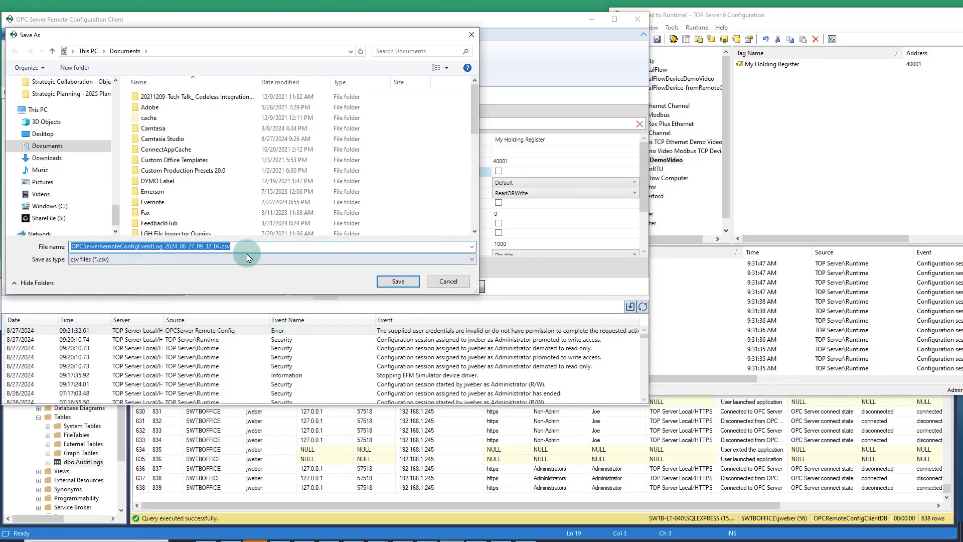
left_click(180, 245)
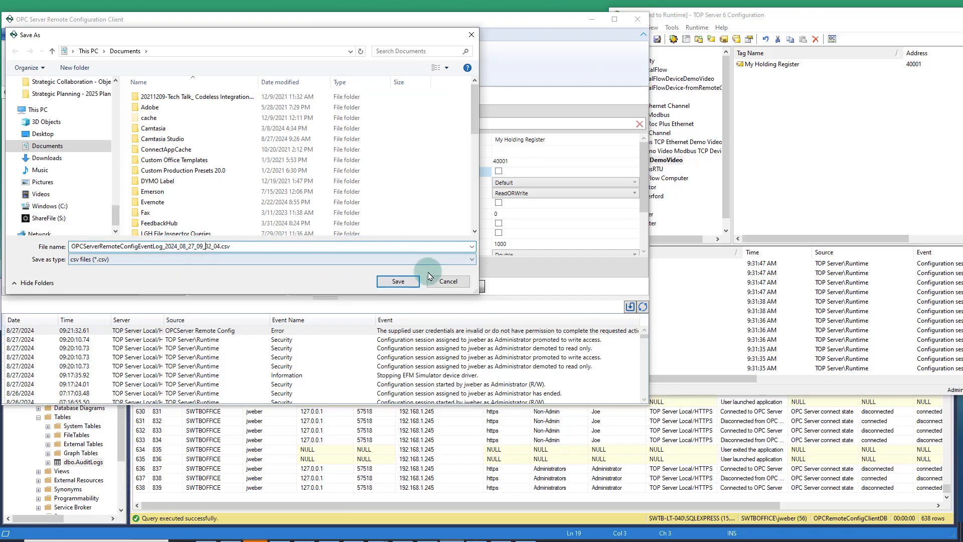
left_click(446, 282)
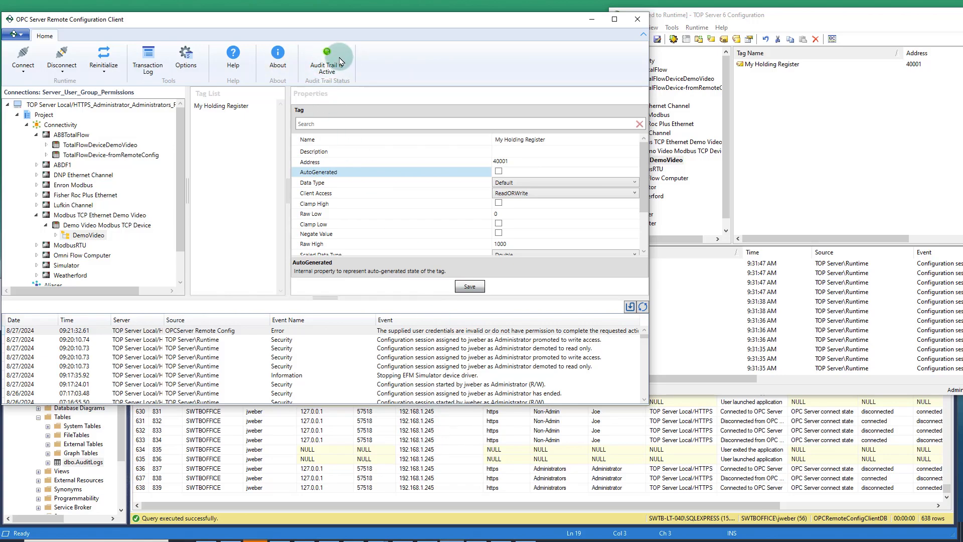
Switch to Microsoft SQL Server Management Studio, rerun the audit log query and examine the newest records across all columns
left_click(417, 495)
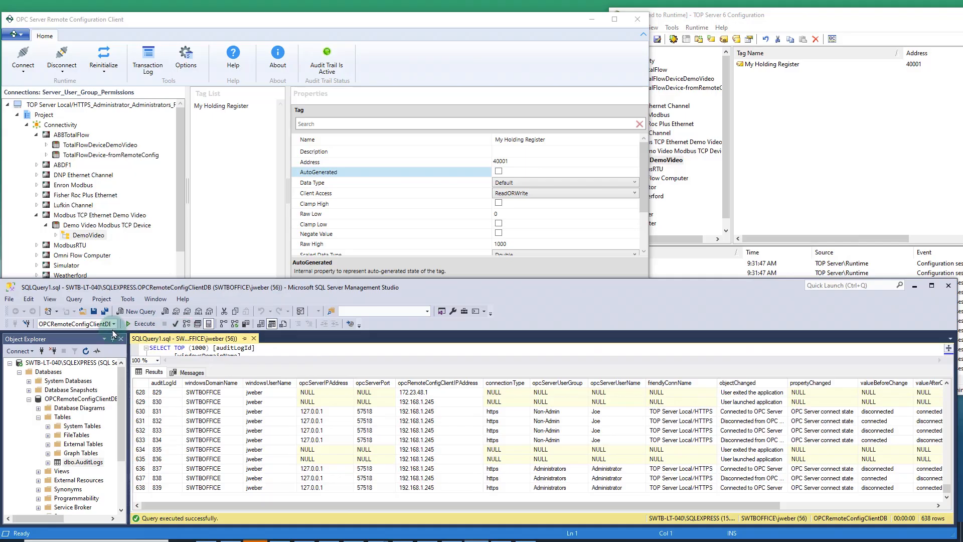
left_click(143, 323)
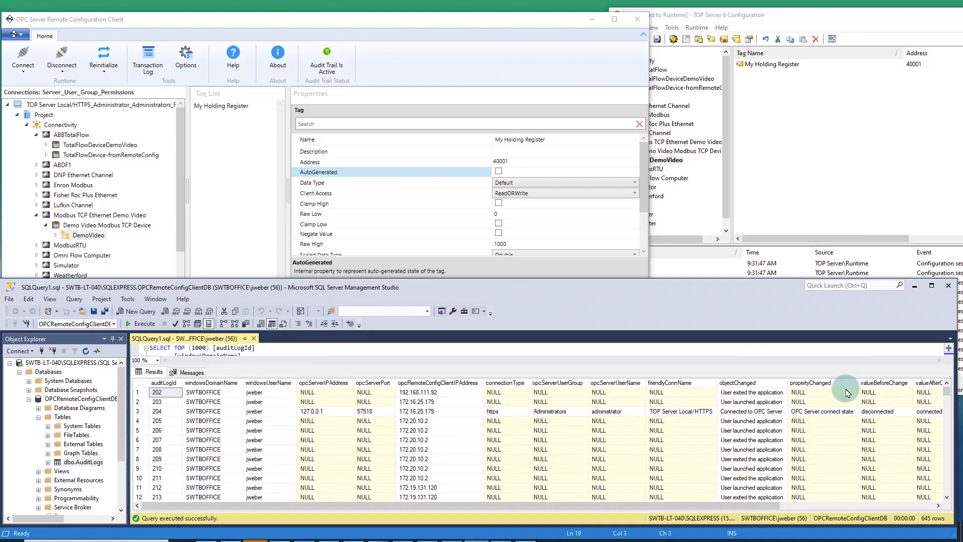
left_click_drag(949, 395, 949, 506)
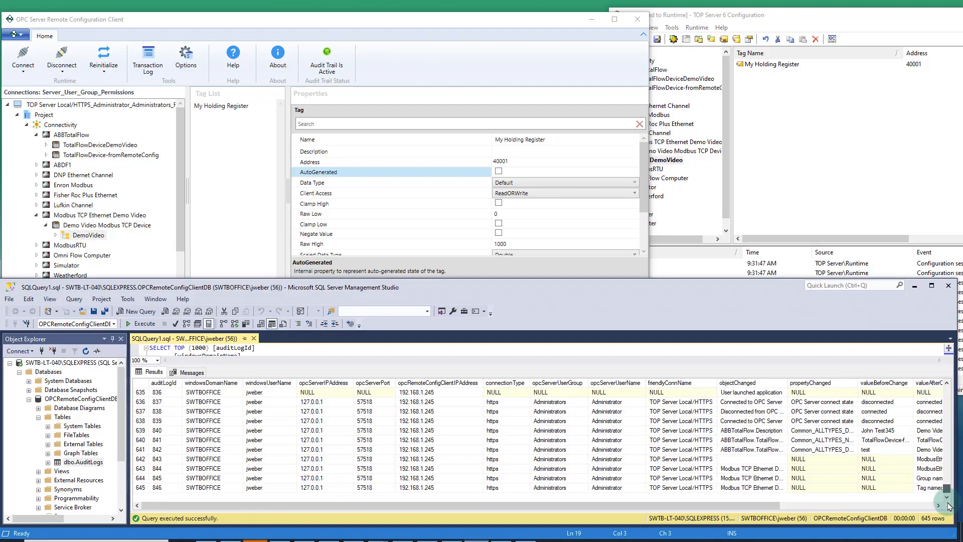
left_click_drag(452, 510, 713, 510)
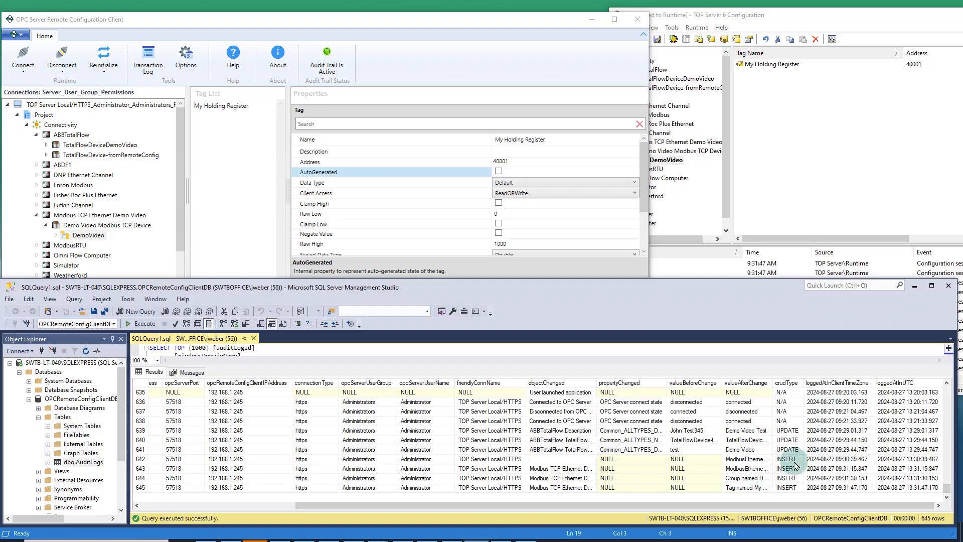
left_click_drag(723, 506, 455, 525)
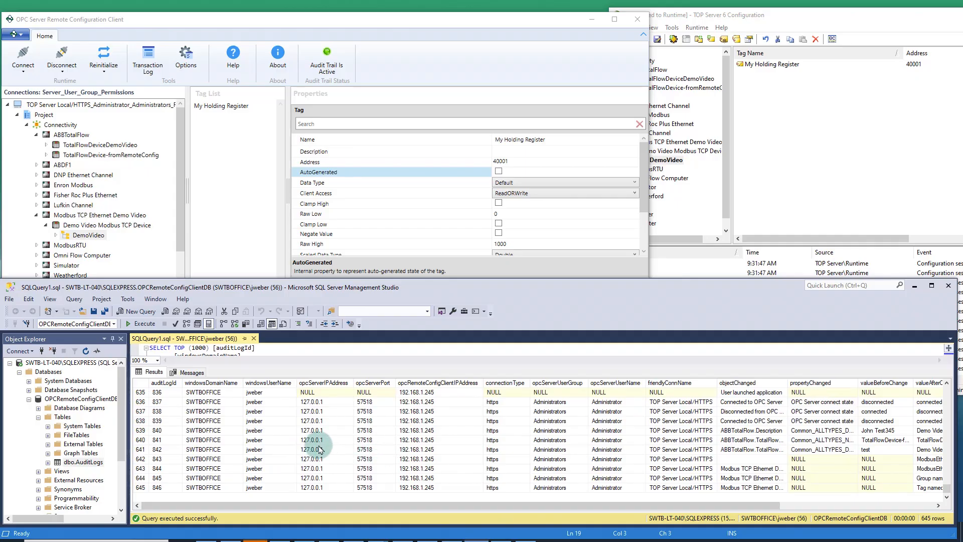
mouse_move(947, 488)
left_mouse_down()
mouse_move(943, 446)
mouse_move(947, 490)
left_mouse_up()
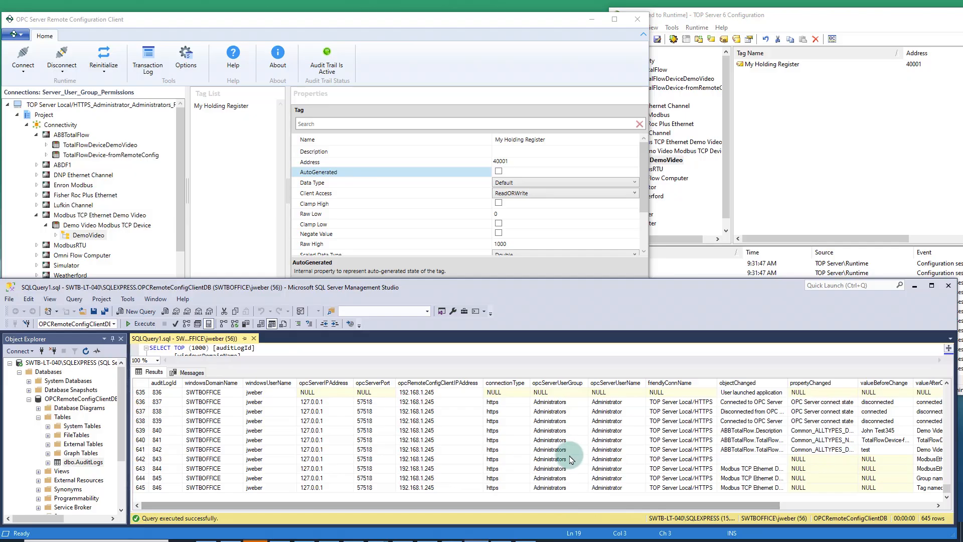
left_click_drag(640, 510, 793, 504)
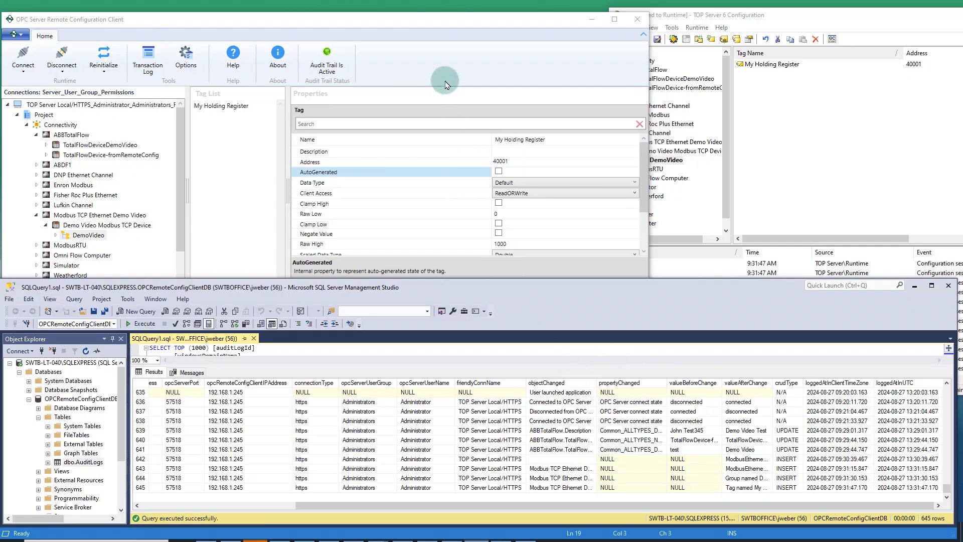
Switch to OPC Server Remote Configuration Client and review its timeout, event log and refresh options without saving changes
left_click_drag(431, 24, 430, 21)
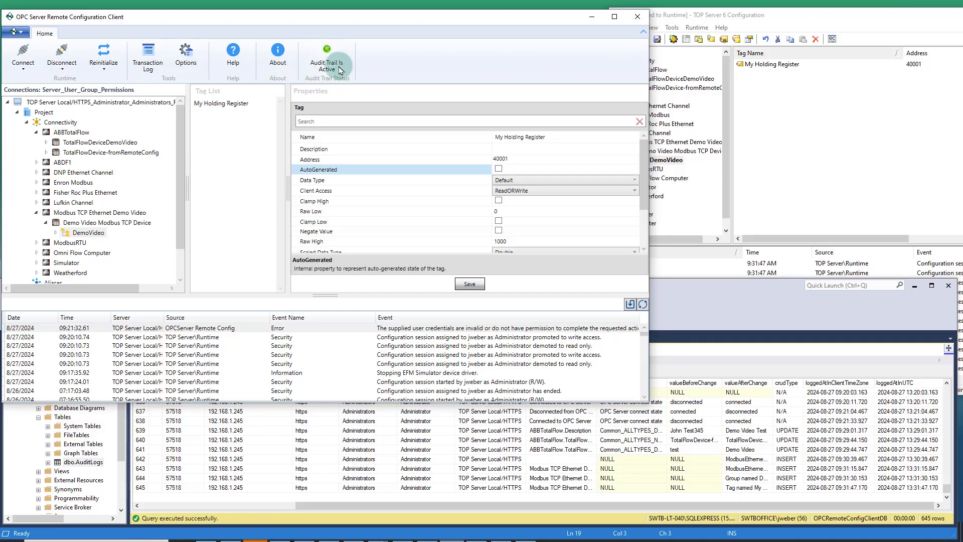
left_click(186, 56)
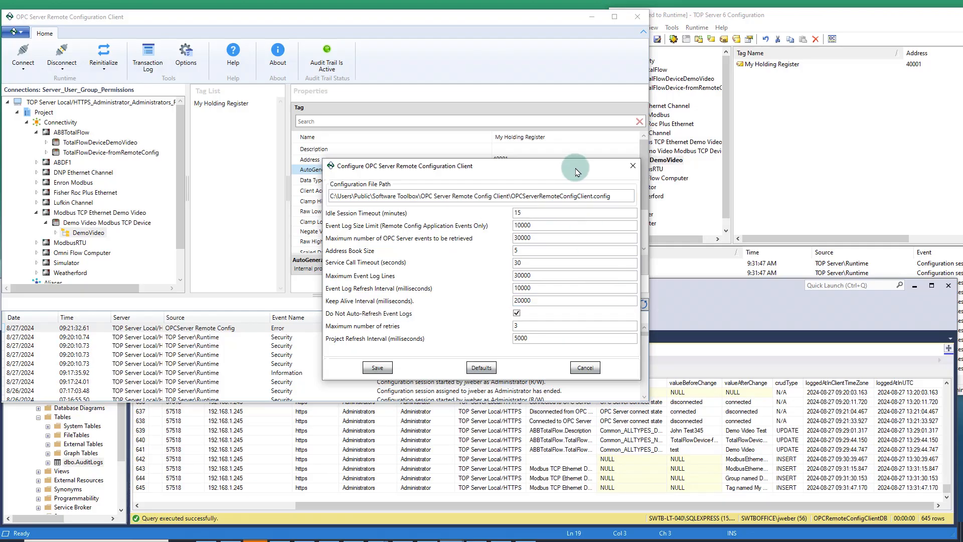
left_click(585, 369)
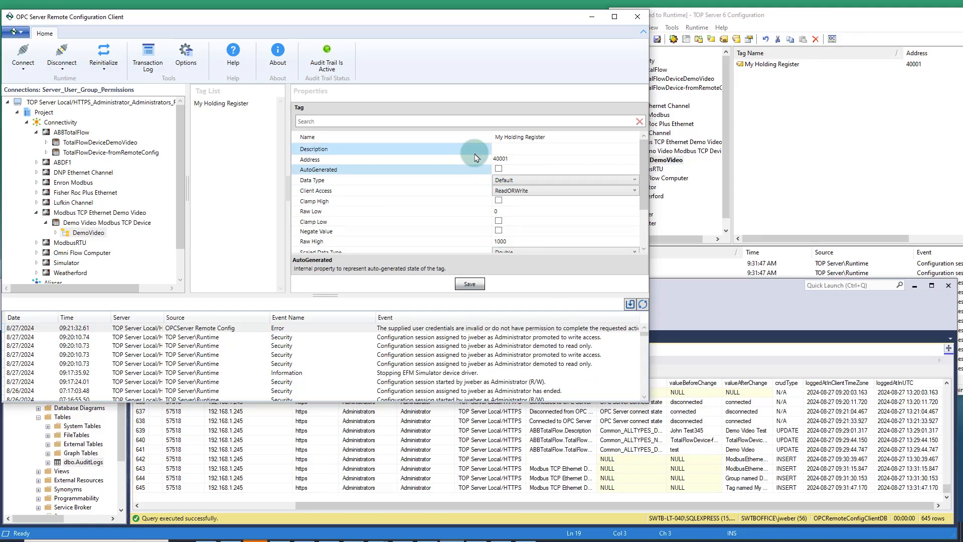
left_click(635, 214)
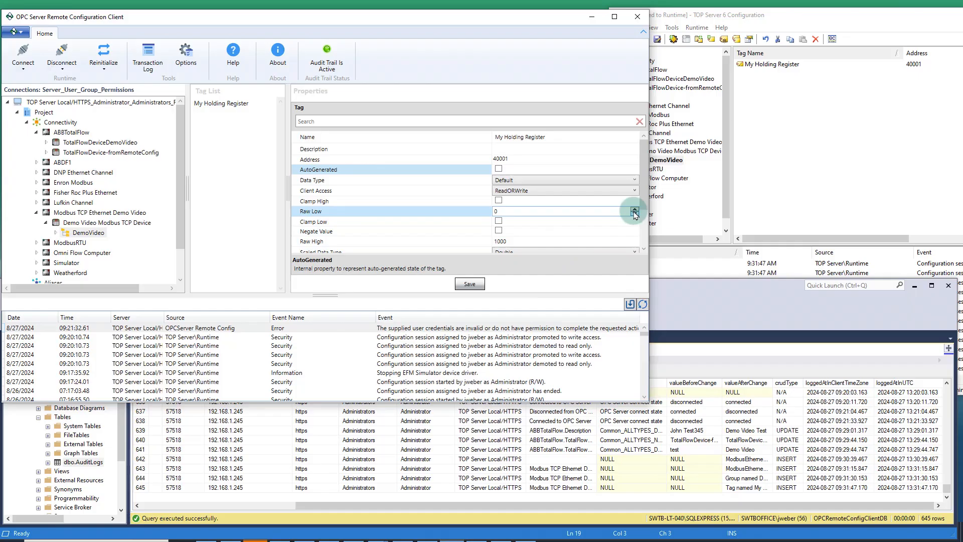
left_click_drag(645, 192, 636, 170)
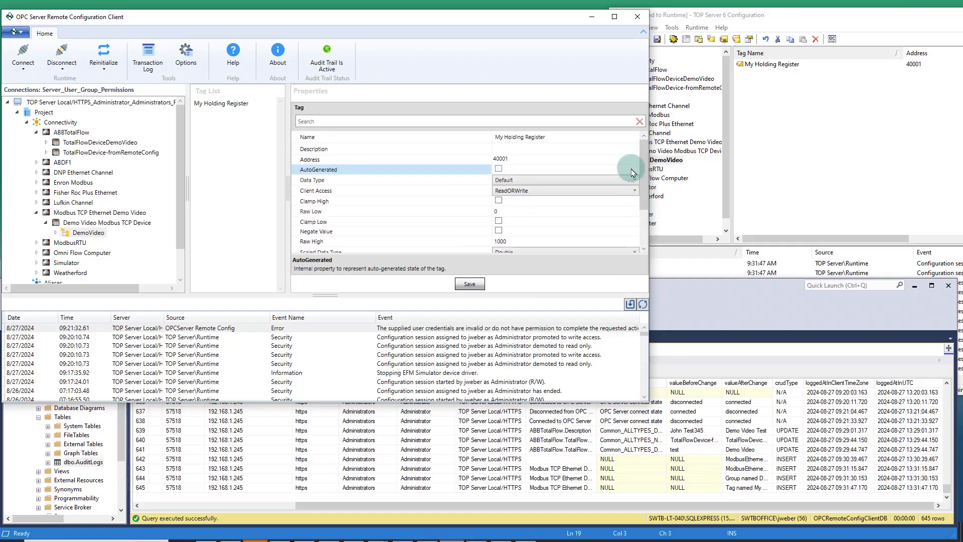